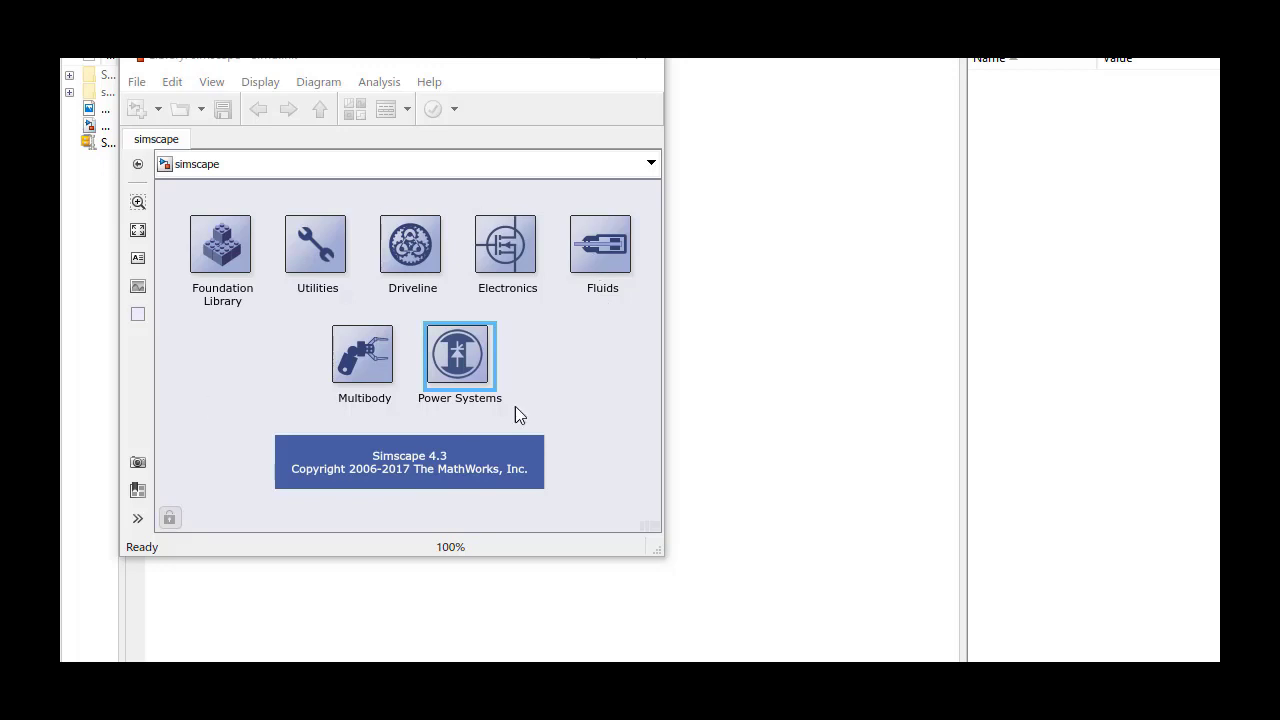
# - Open the Permanent Magnet Rotor machines library from Power Systems, Simscape Components
pyautogui.doubleClick(455, 352)
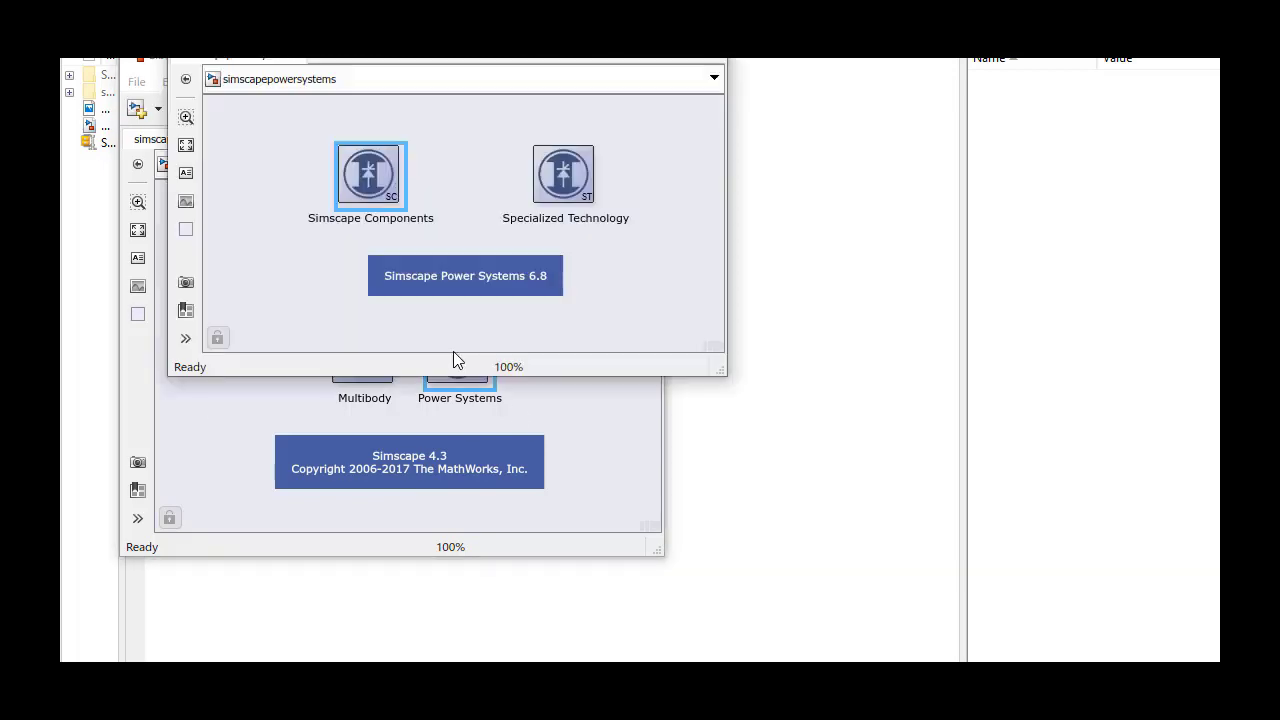
pyautogui.doubleClick(373, 193)
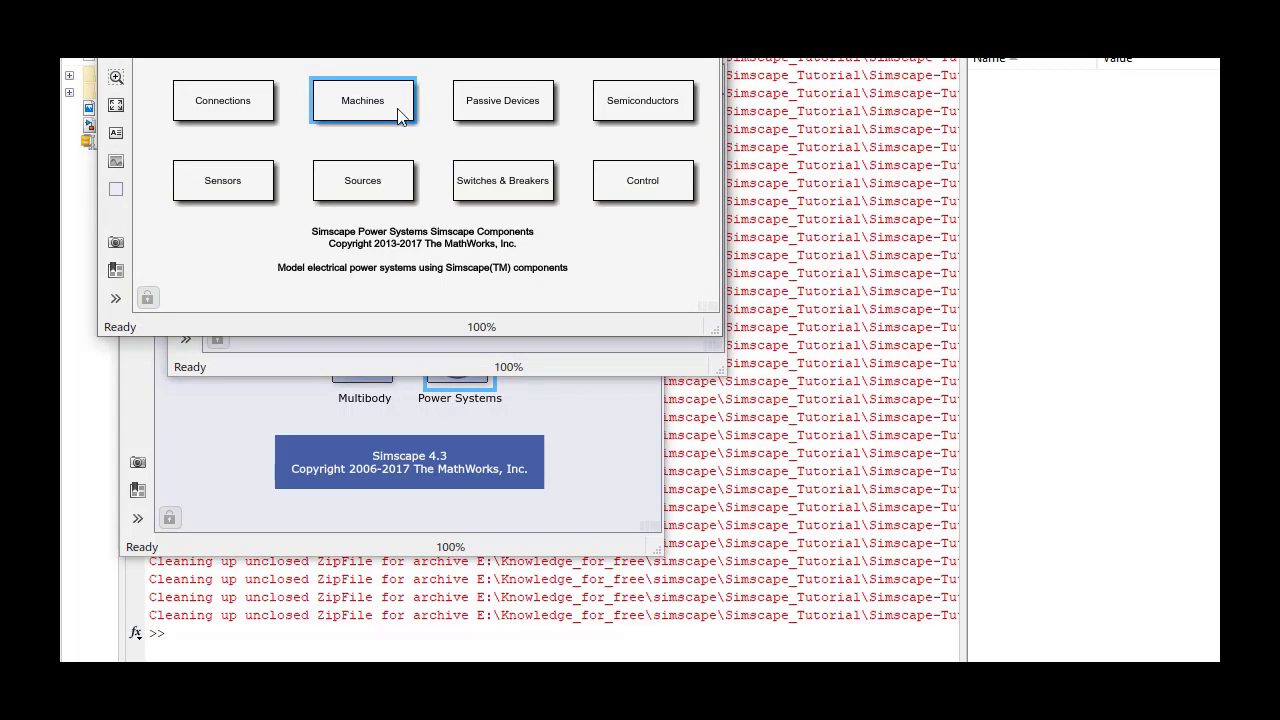
pyautogui.doubleClick(368, 120)
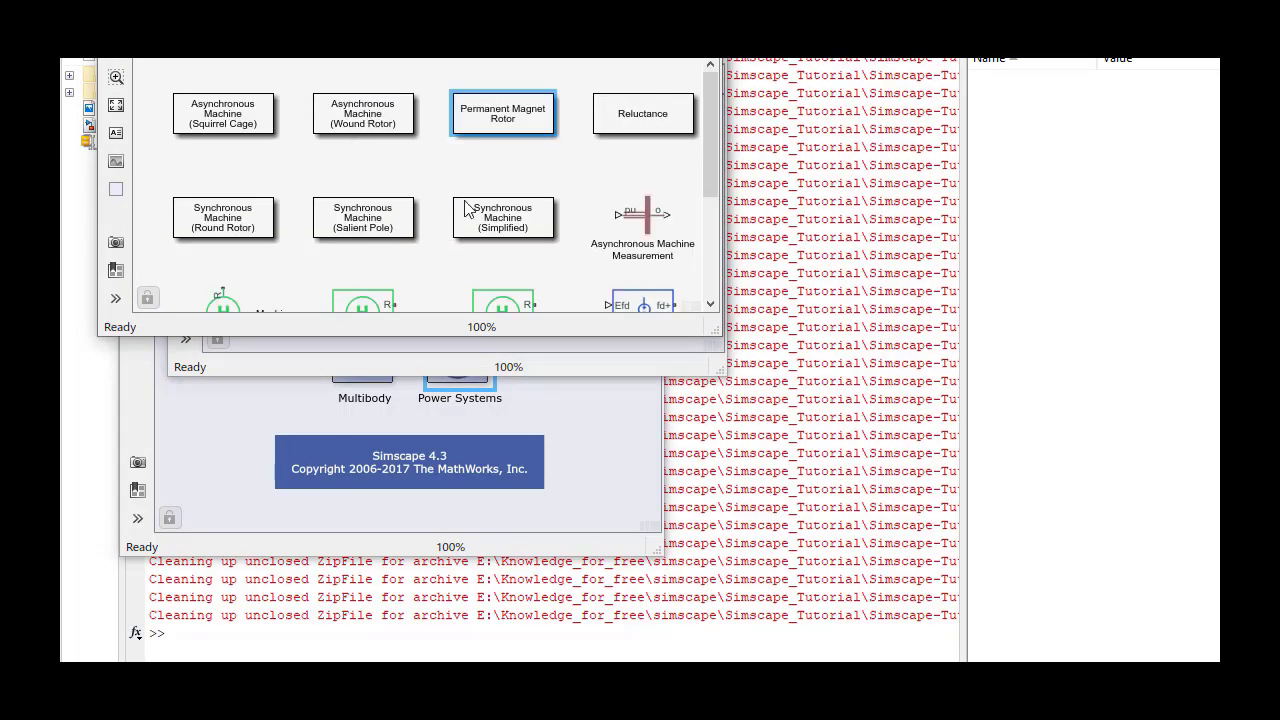
pyautogui.doubleClick(537, 122)
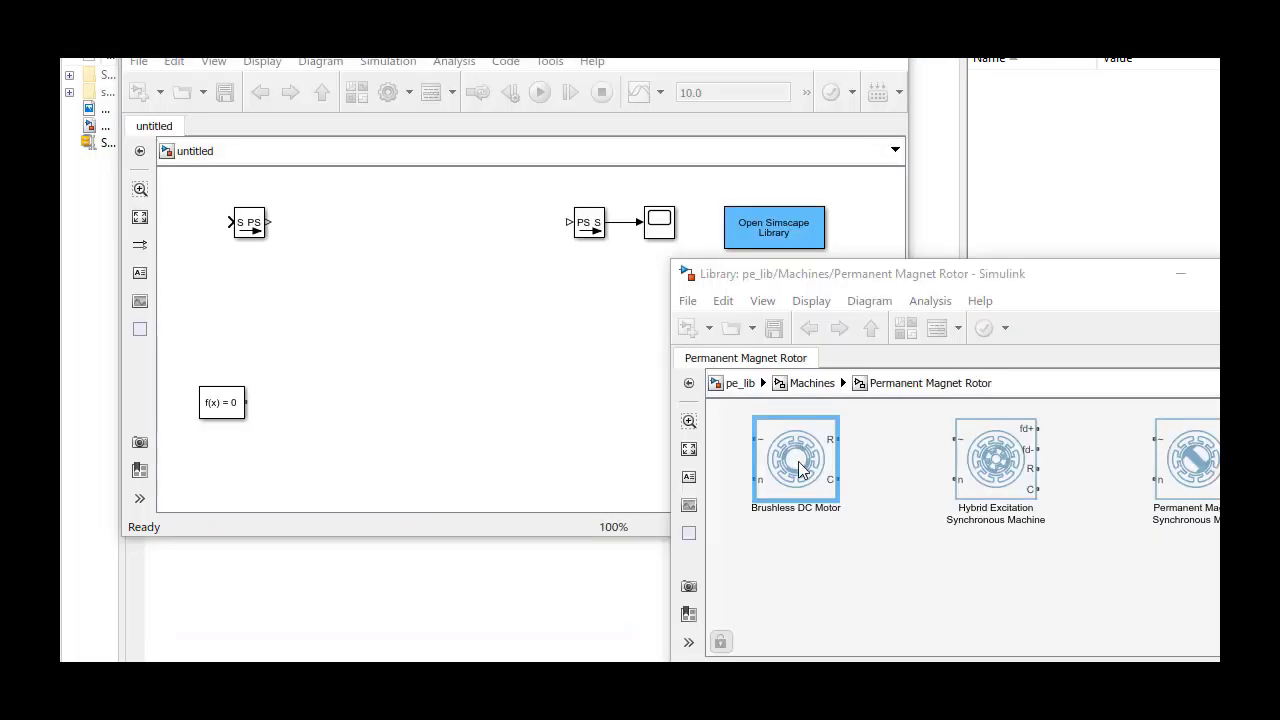
# - Add a Brushless DC Motor block from the library to the untitled model and reposition it
pyautogui.click(800, 470)
pyautogui.moveTo(800, 470)
pyautogui.mouseDown()
pyautogui.moveTo(471, 429)
pyautogui.moveTo(425, 328)
pyautogui.mouseUp()
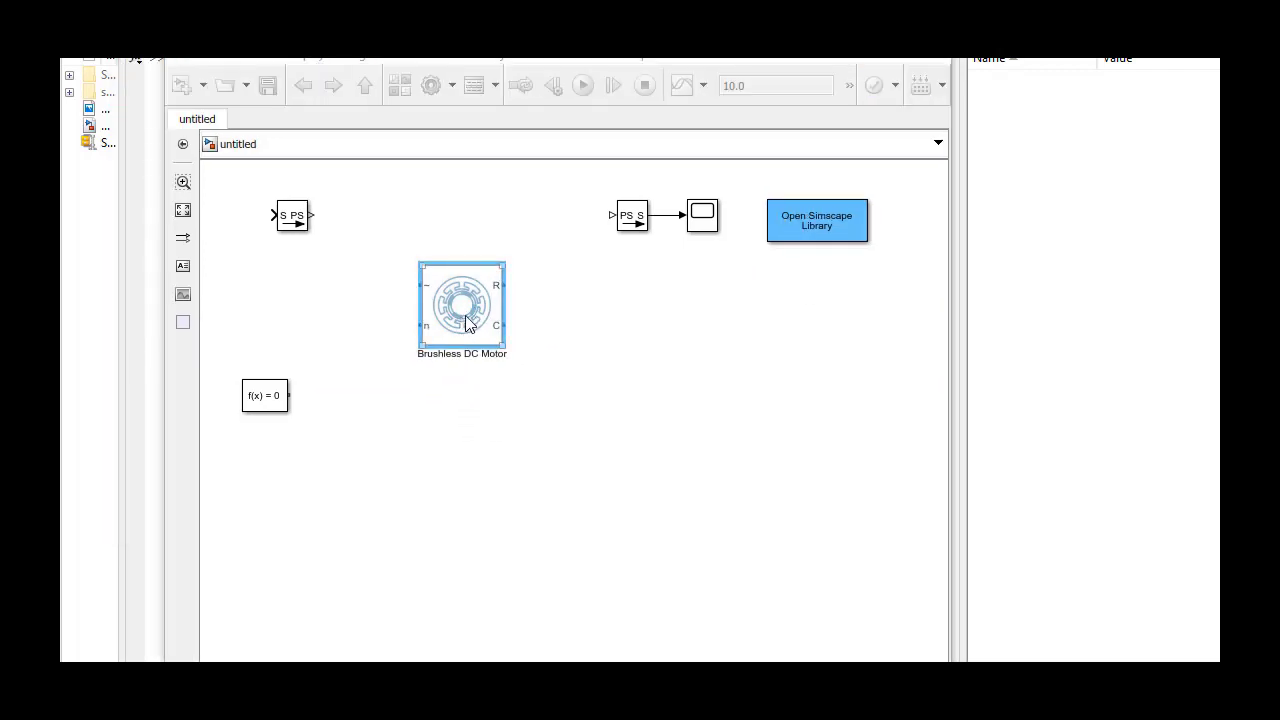
pyautogui.moveTo(468, 320)
pyautogui.mouseDown()
pyautogui.moveTo(545, 398)
pyautogui.moveTo(523, 416)
pyautogui.moveTo(561, 417)
pyautogui.mouseUp()
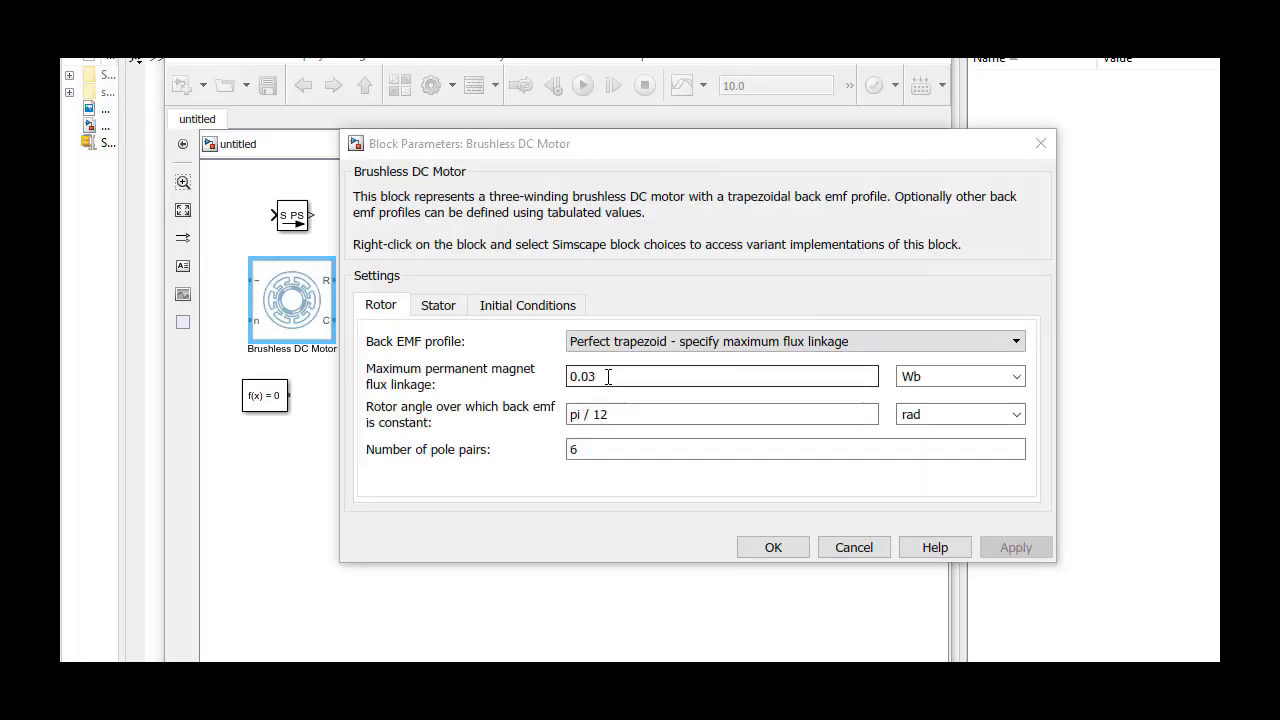
# - Set the motor's rotor parameters: maximum flux linkage 1 Wb, constant back EMF angle 120 deg, and 1 pole pair
pyautogui.doubleClick(643, 377)
pyautogui.write('1')
pyautogui.click(643, 414)
pyautogui.doubleClick(643, 414)
pyautogui.write('120')
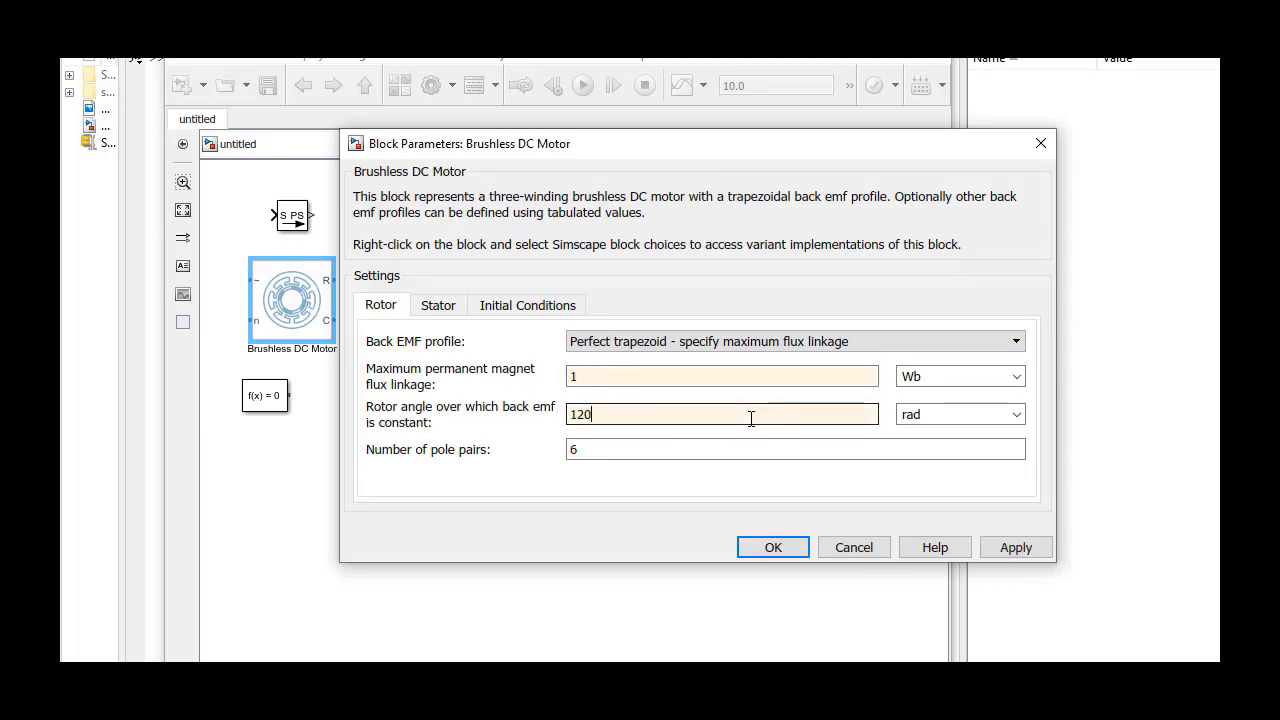
pyautogui.click(1016, 416)
pyautogui.click(962, 449)
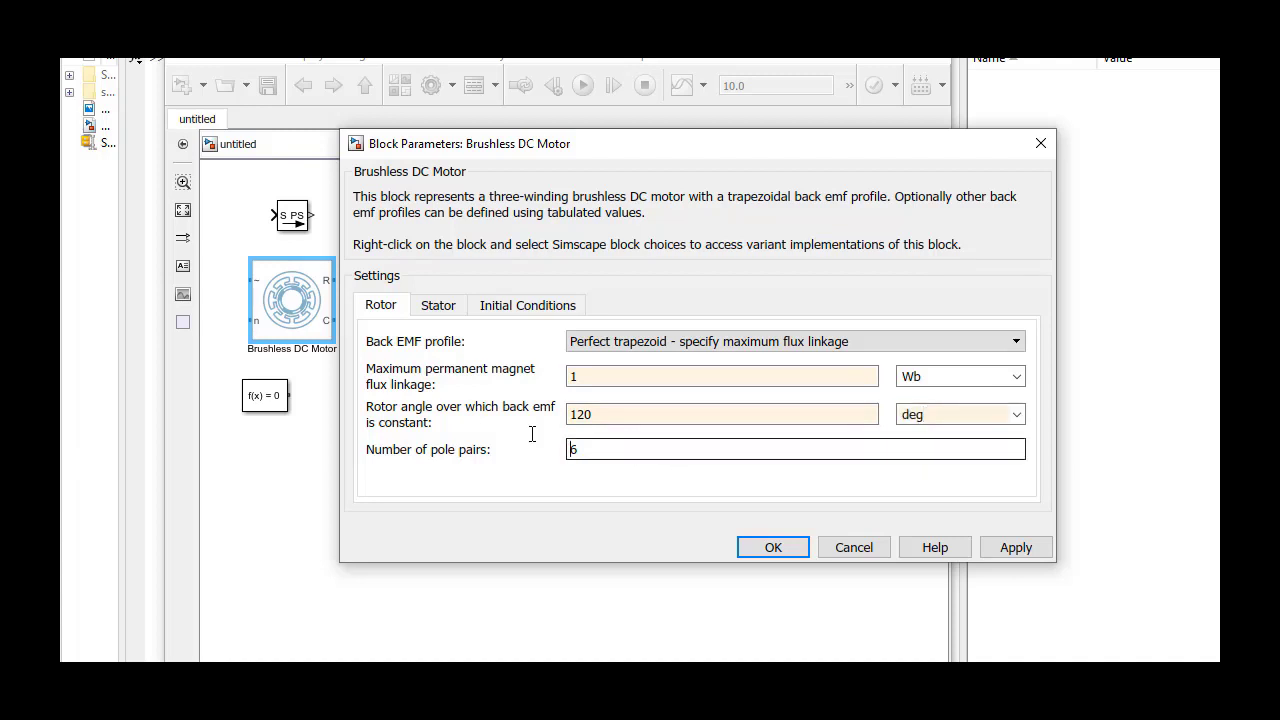
pyautogui.doubleClick(573, 449)
pyautogui.write('1')
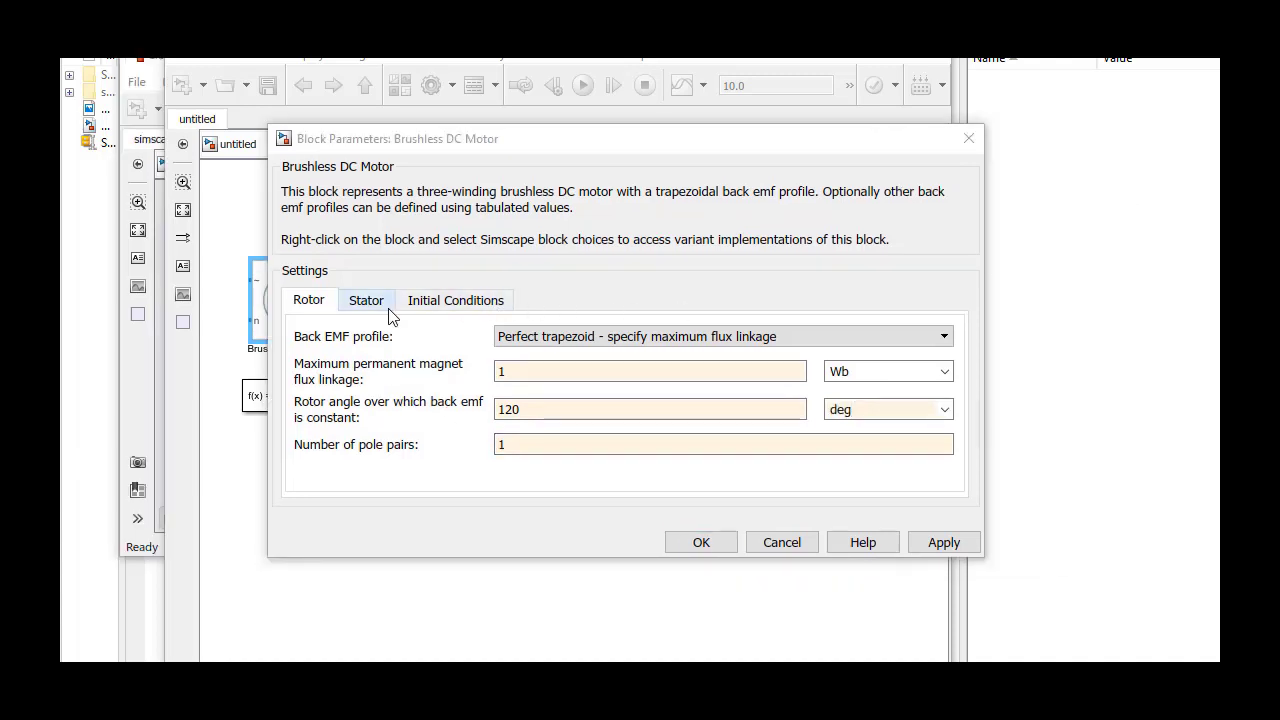
# - Set the motor's stator parameters: Ld 8.5e-3 H, Lq 8.5e-3 H, L0 0 H, and Rs 0.04 Ohm, and accept them
pyautogui.click(372, 301)
pyautogui.doubleClick(590, 372)
pyautogui.write('8.5')
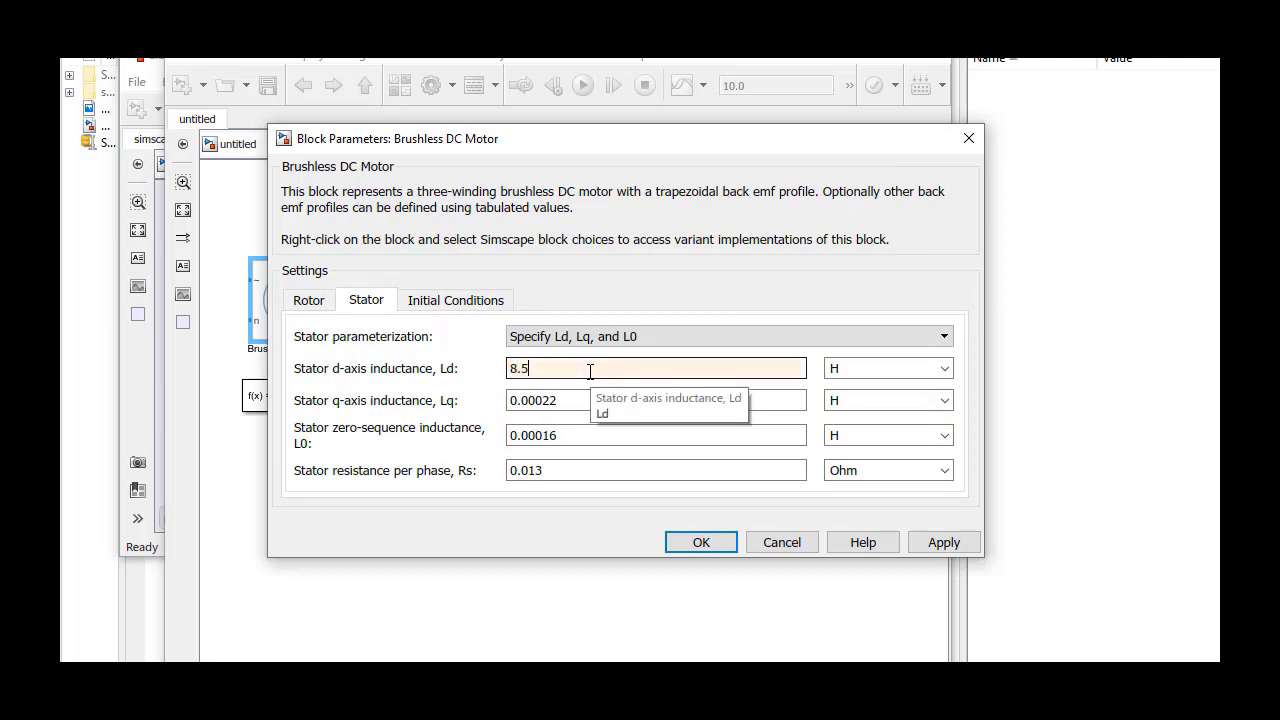
pyautogui.write('e-3')
pyautogui.doubleClick(594, 399)
pyautogui.write('8.5e-3')
pyautogui.doubleClick(569, 444)
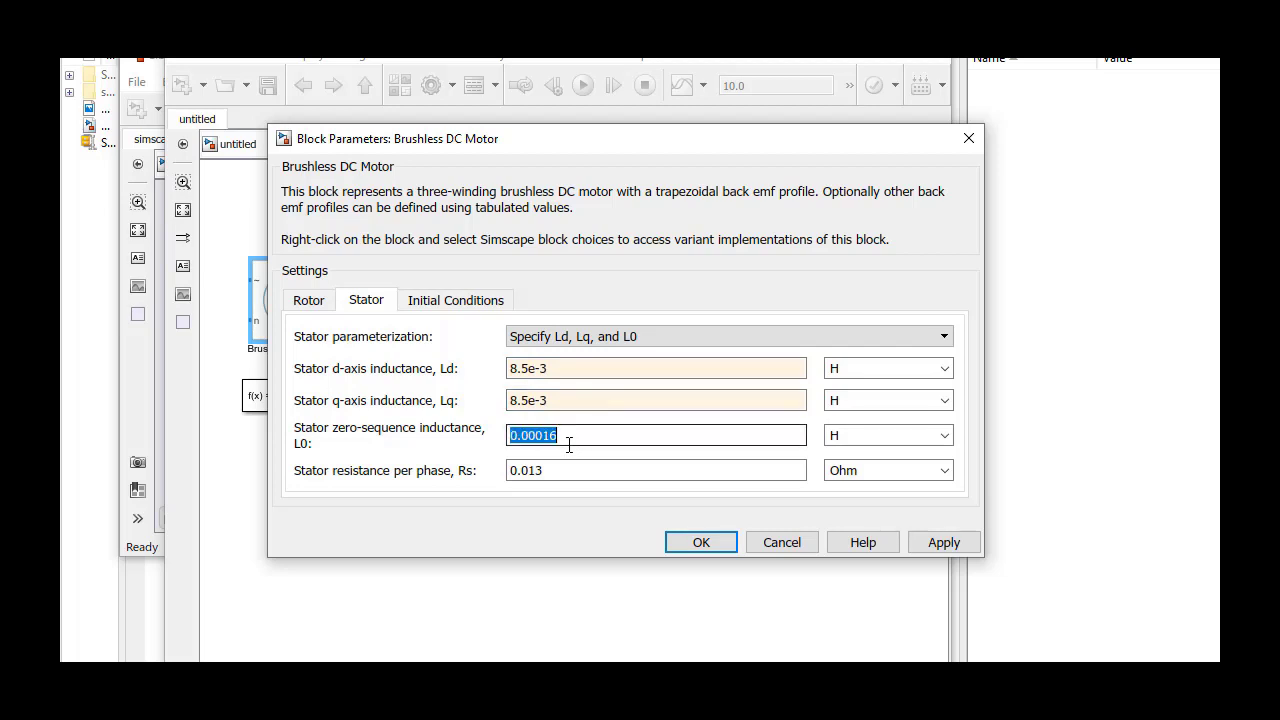
pyautogui.write('0')
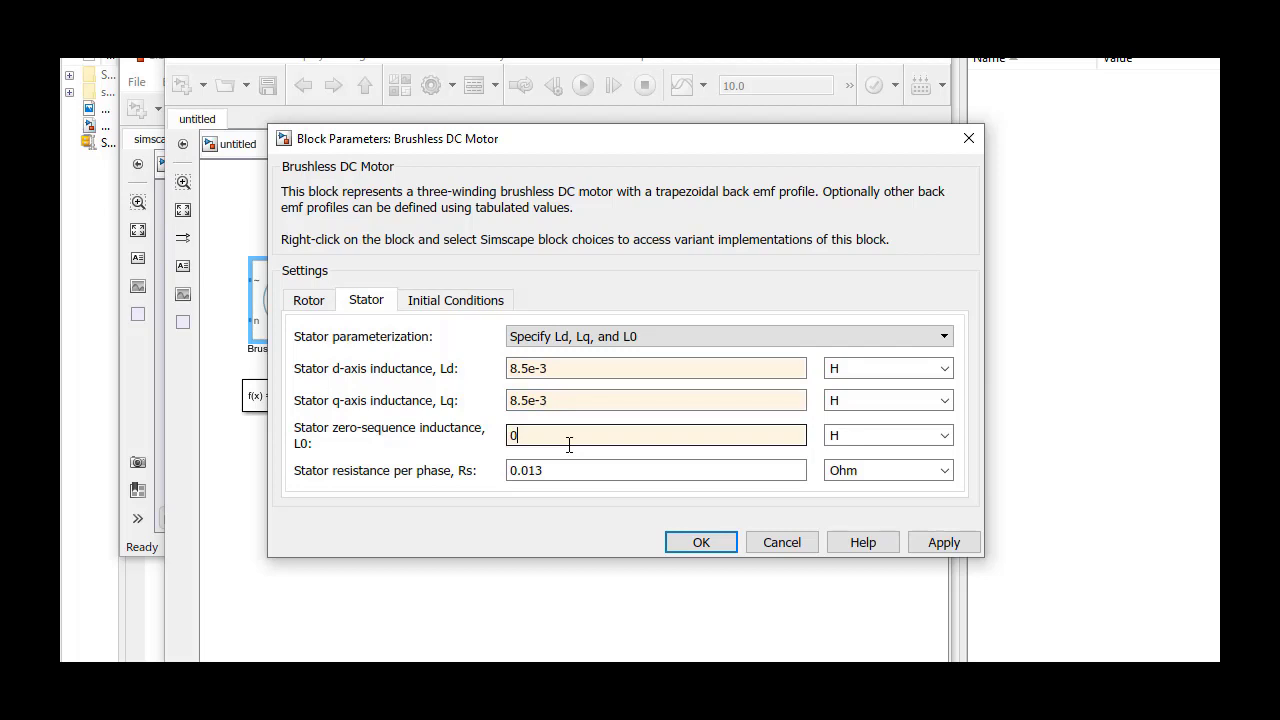
pyautogui.doubleClick(623, 474)
pyautogui.write('0.04')
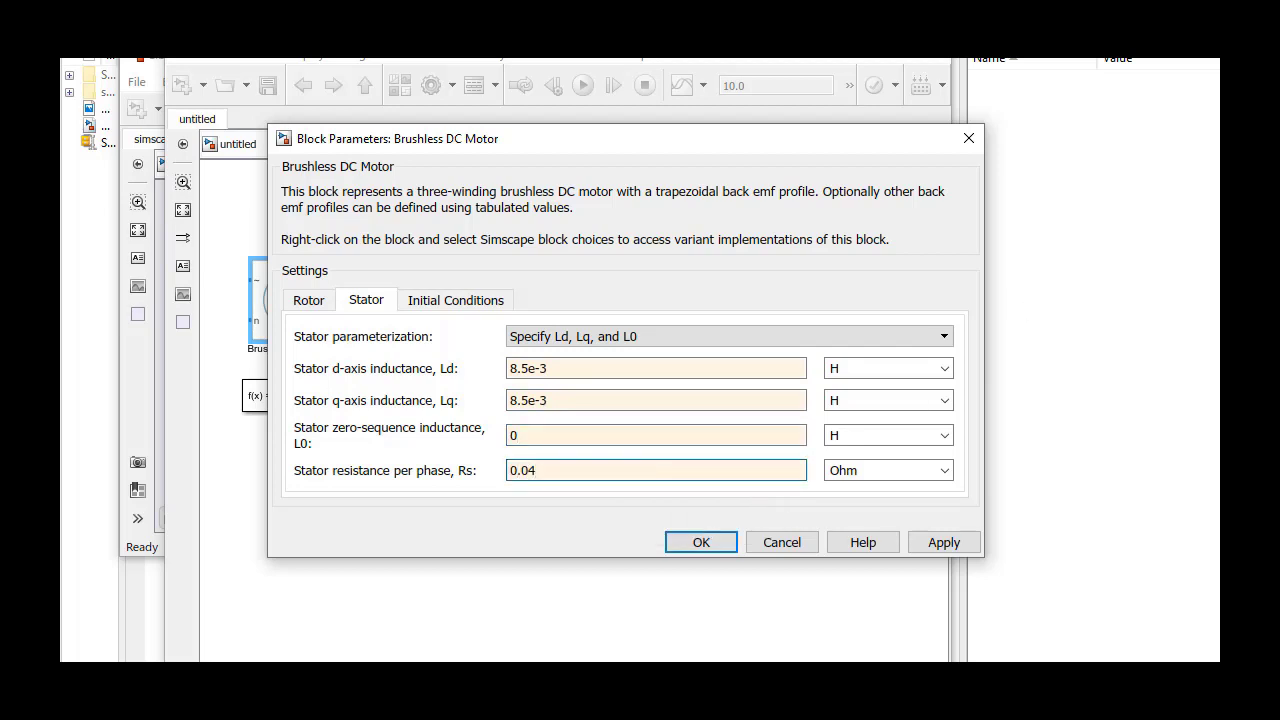
pyautogui.click(703, 545)
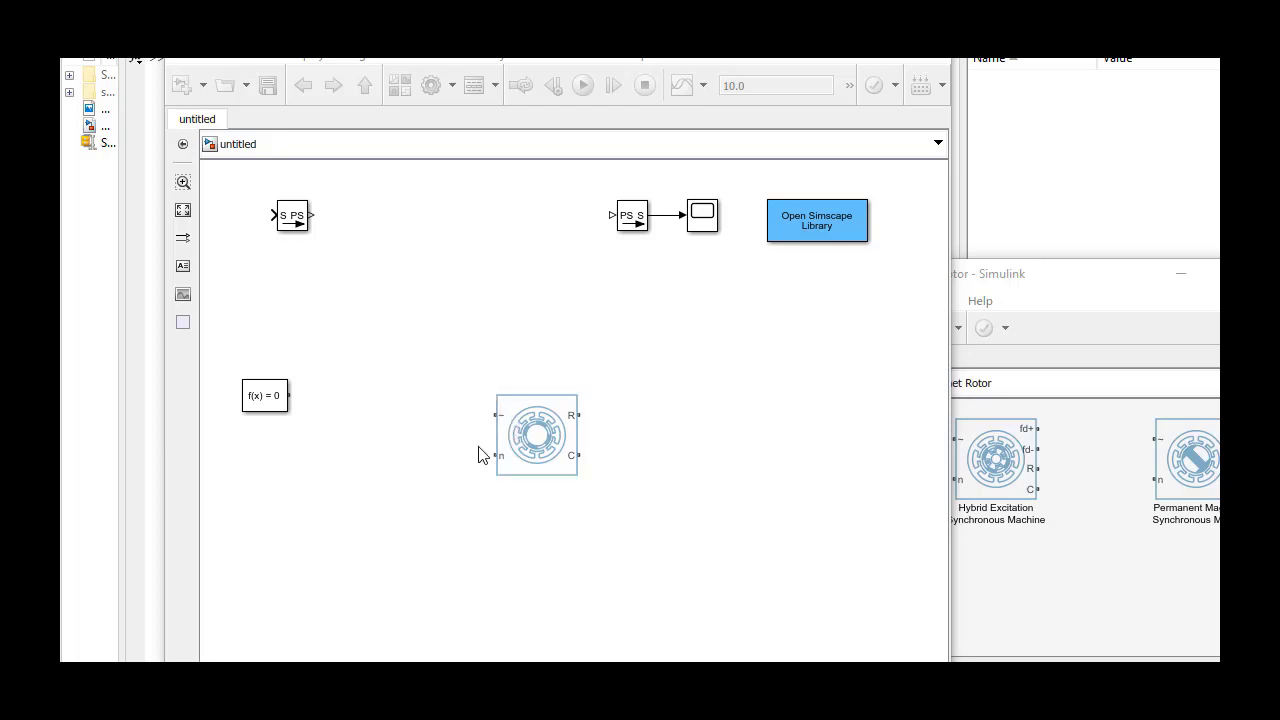
# - Reposition the motor block and switch it to the Simscape variant with separate a, b and c phase ports
pyautogui.click(482, 398)
pyautogui.click(575, 400)
pyautogui.click(614, 429)
pyautogui.rightClick(572, 392)
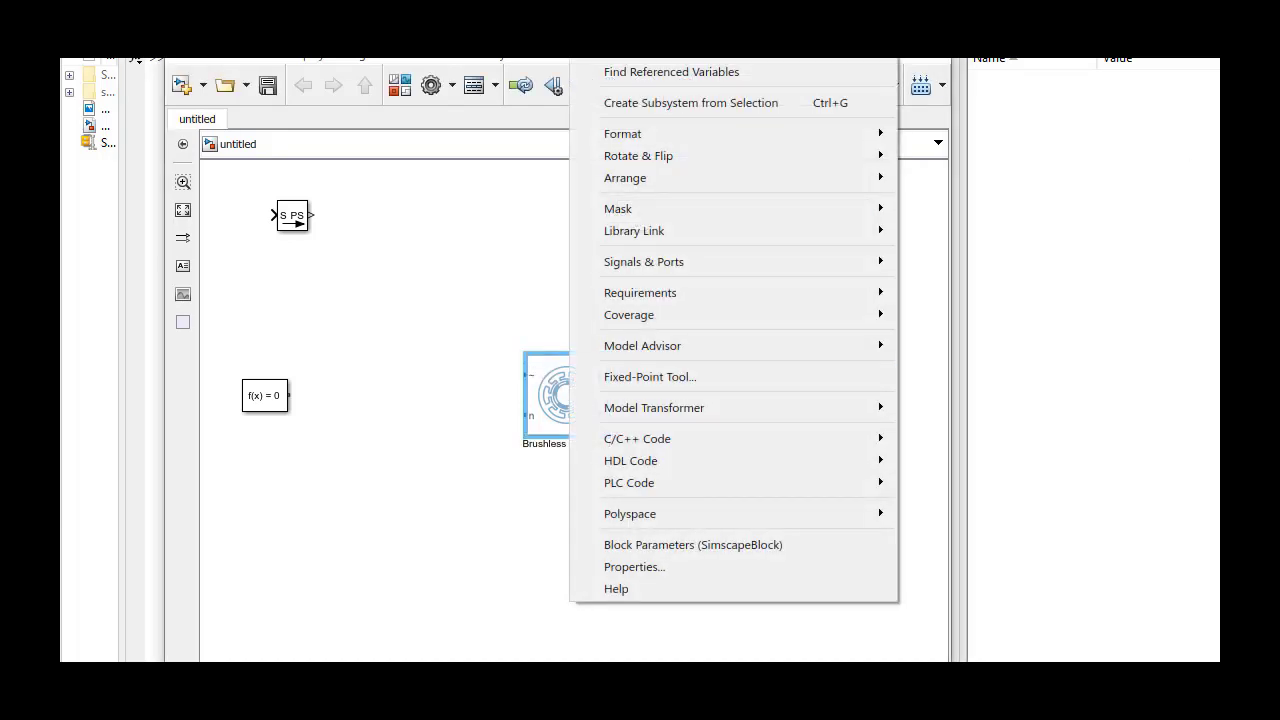
pyautogui.press('Escape')
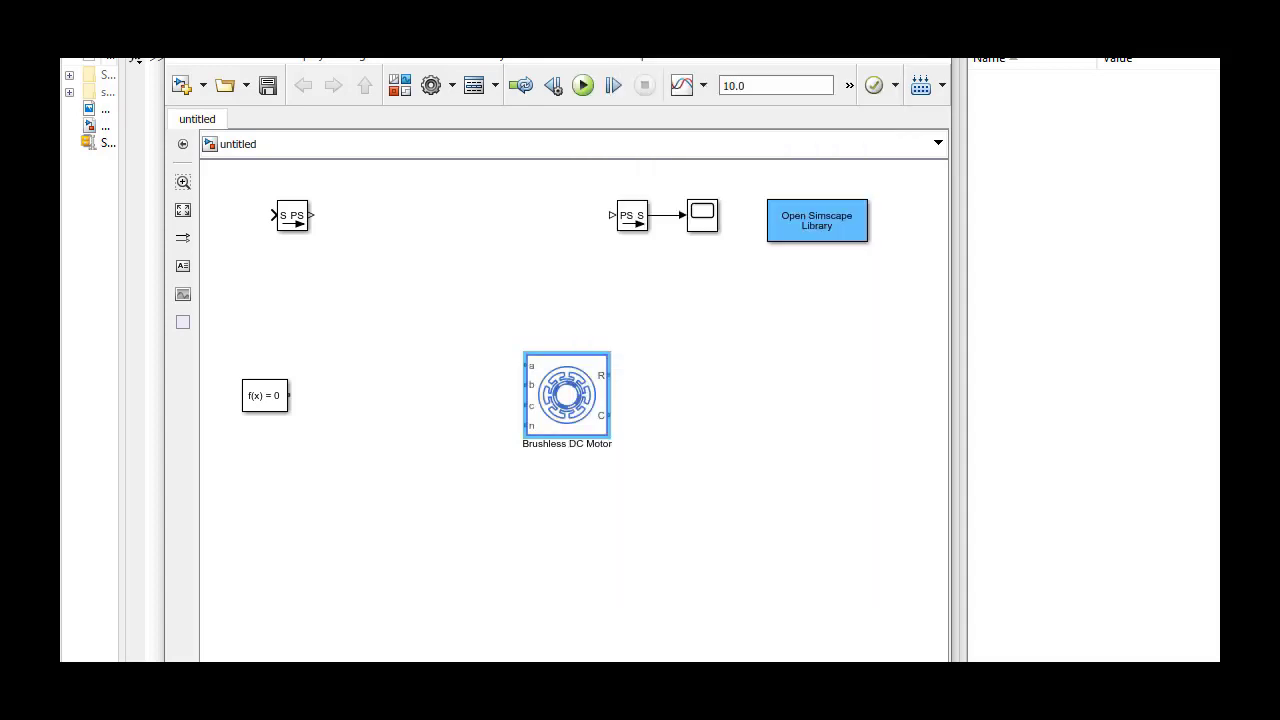
# - Add three Open Circuit blocks facing the motor's a, b and c ports
pyautogui.click(448, 390)
pyautogui.doubleClick(448, 390)
pyautogui.write('open')
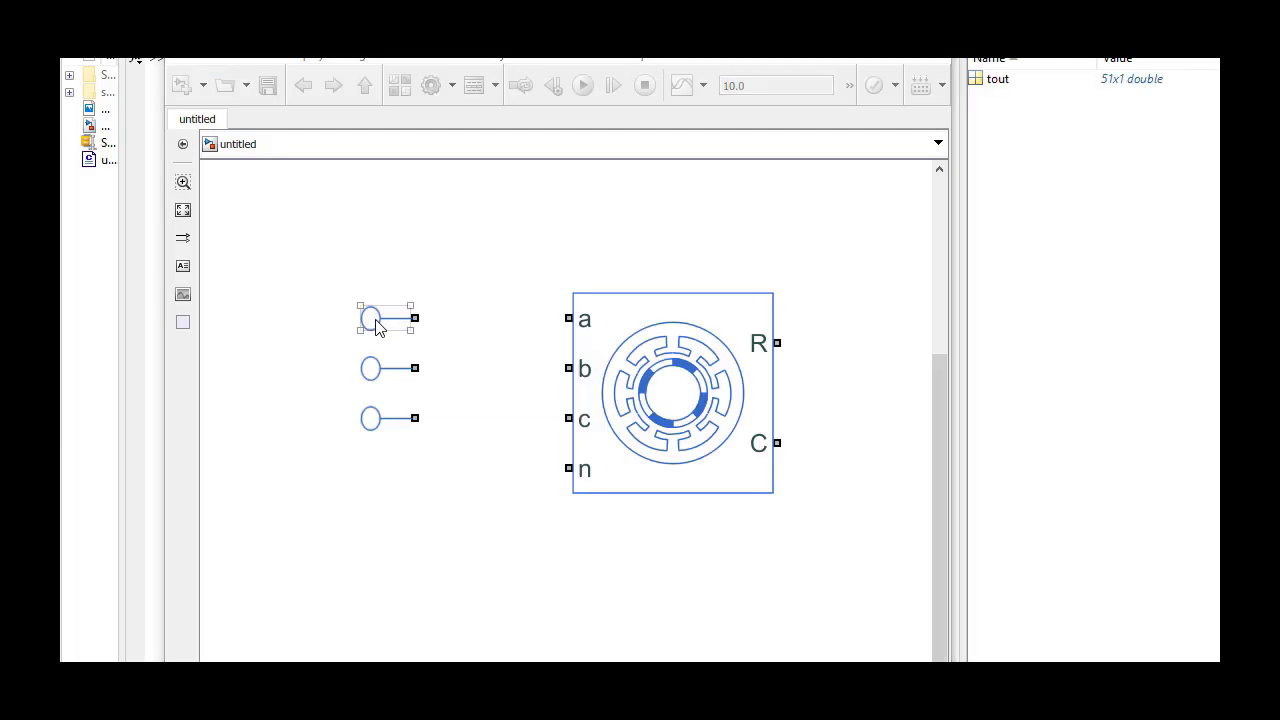
# - Check the first Open Circuit block's parameters and connect the three Open Circuit blocks to motor ports a, b and c
pyautogui.doubleClick(372, 320)
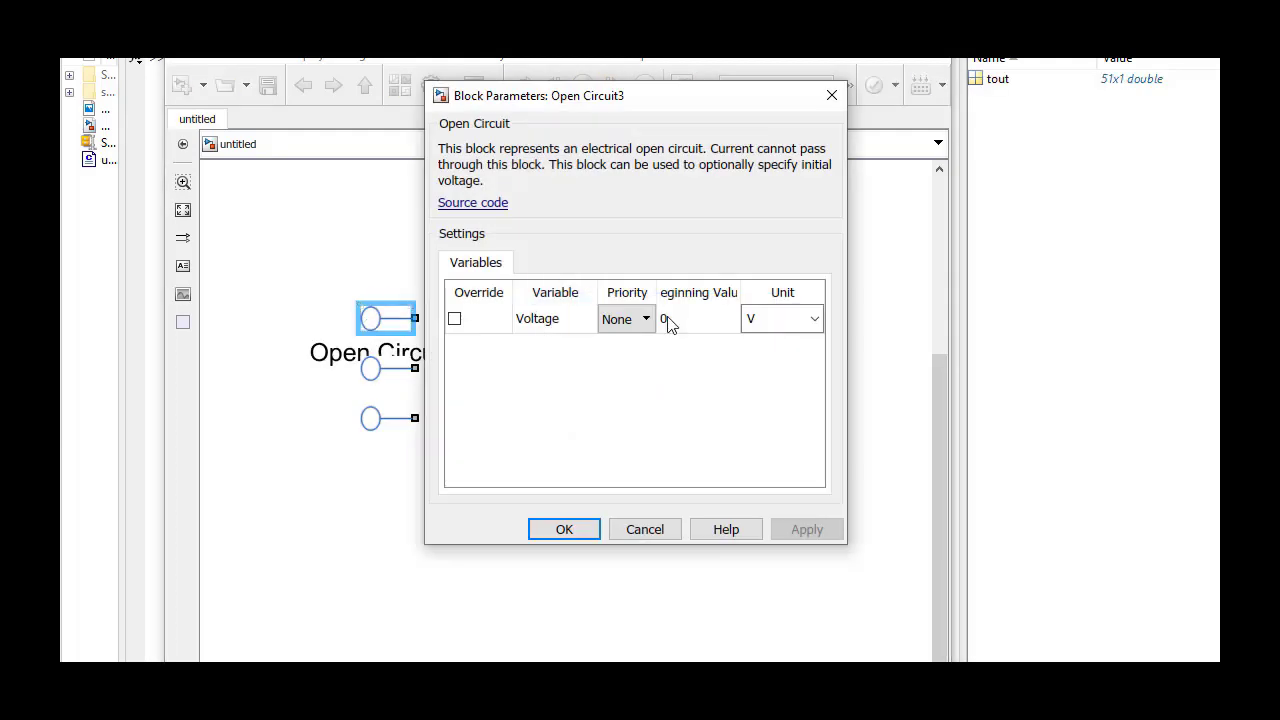
pyautogui.click(831, 95)
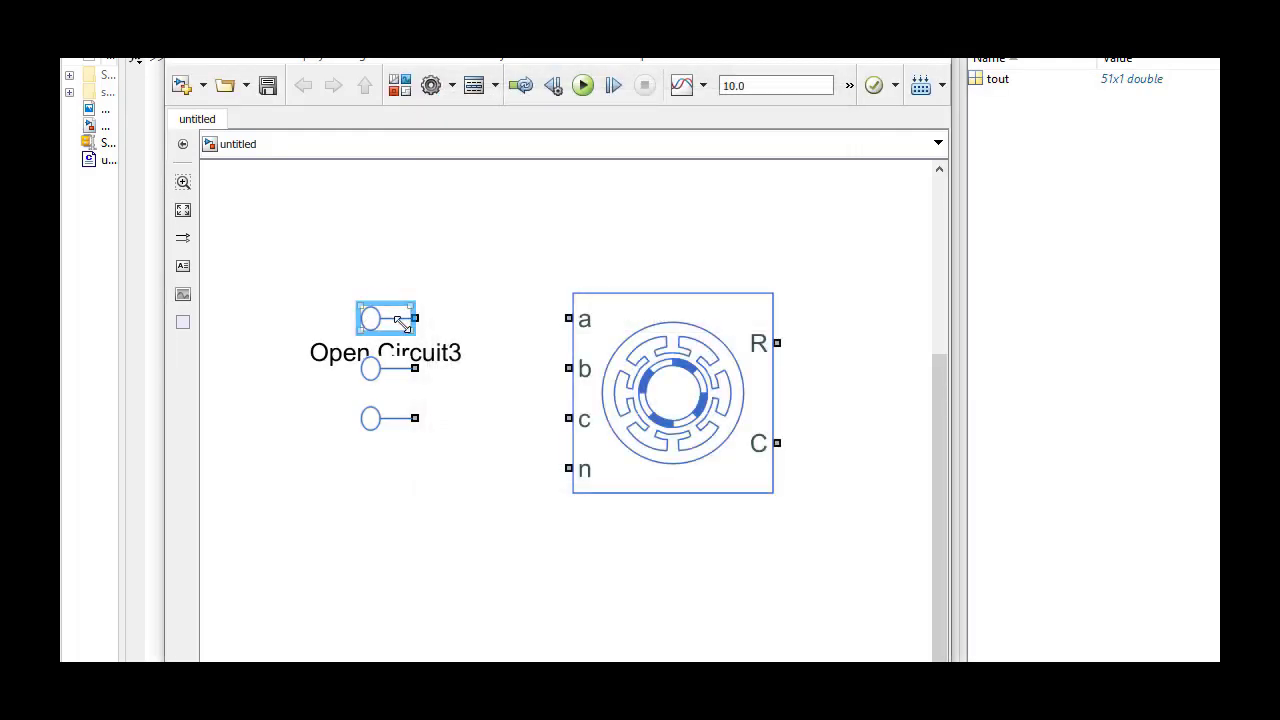
pyautogui.moveTo(416, 318); pyautogui.dragTo(568, 318)
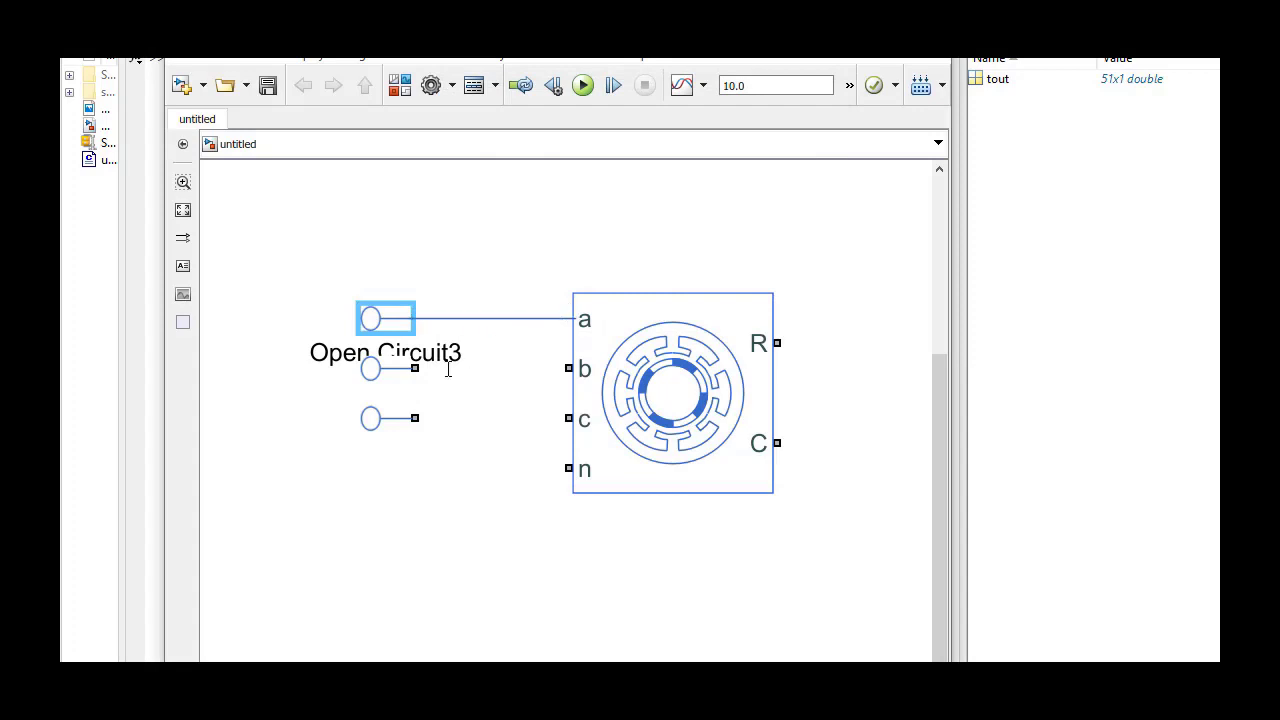
pyautogui.moveTo(418, 369); pyautogui.dragTo(570, 368)
pyautogui.moveTo(414, 418); pyautogui.dragTo(570, 418)
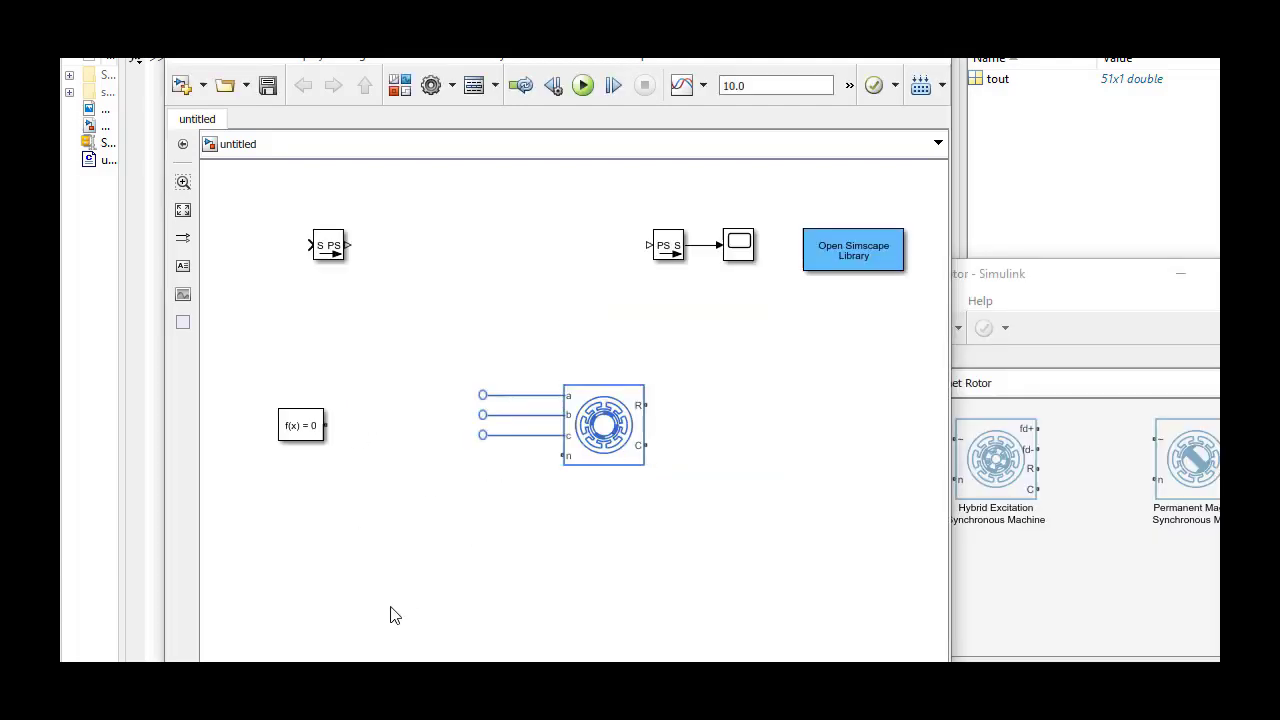
# - Add an Electrical Reference block below the motor and connect it to the neutral port n
pyautogui.doubleClick(393, 615)
pyautogui.write('ref')
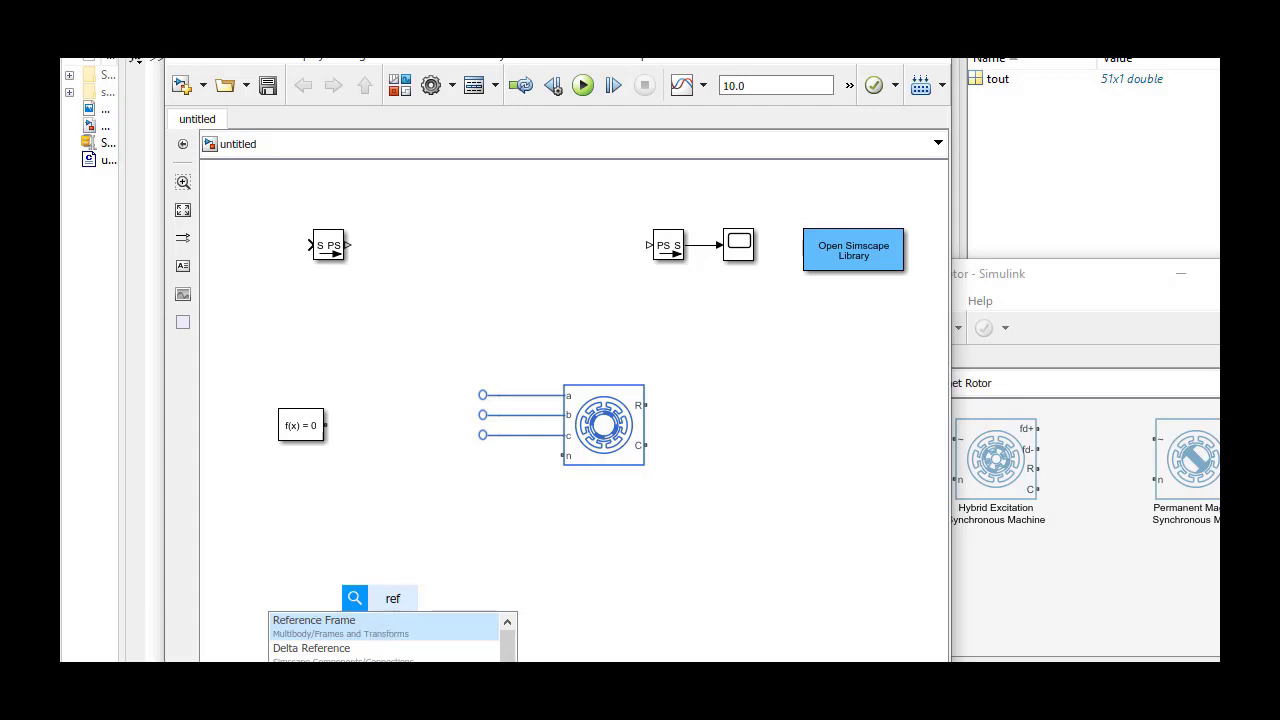
pyautogui.press('Down')
pyautogui.press('Down')
pyautogui.press('Return')
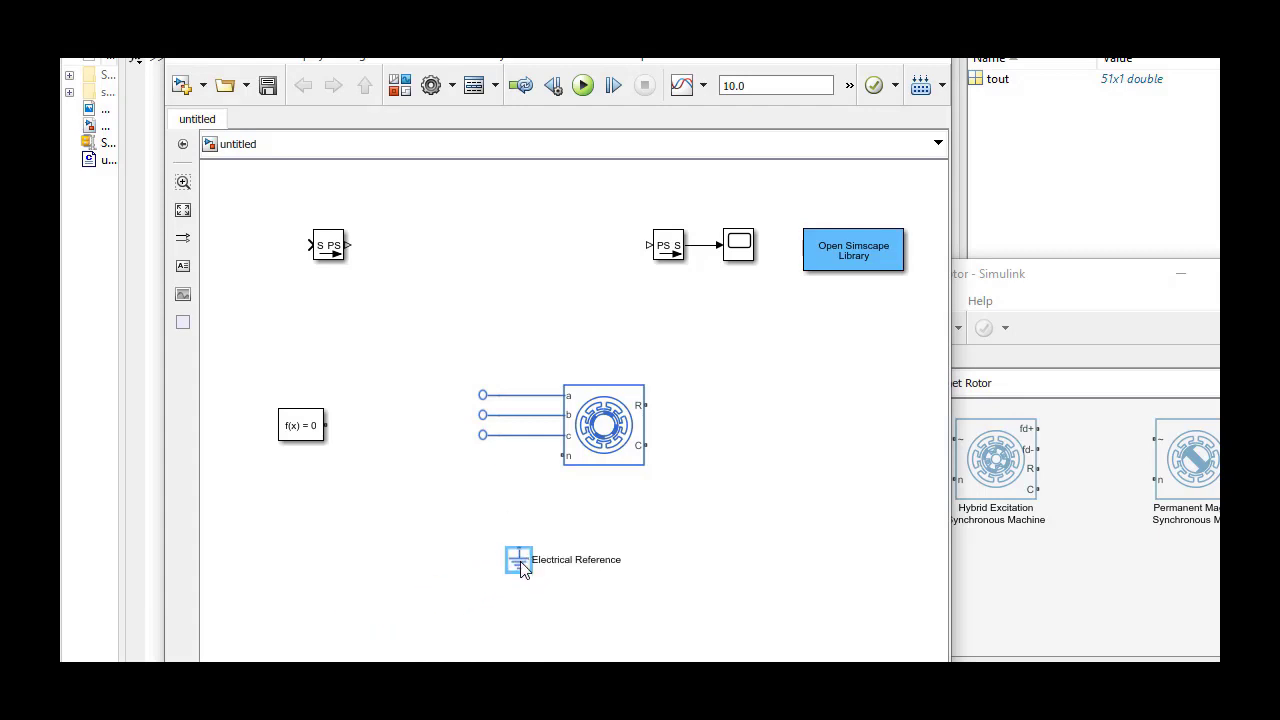
pyautogui.moveTo(560, 455); pyautogui.dragTo(518, 547)
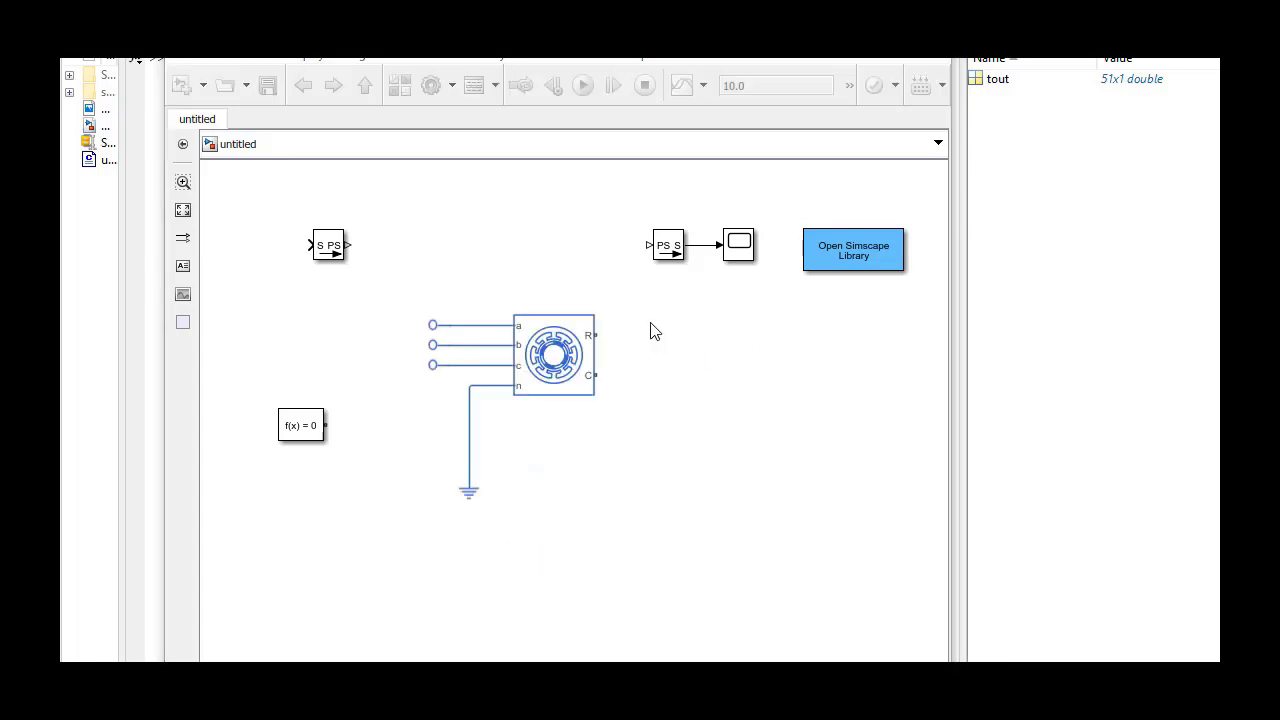
# - Add an Ideal Angular Velocity Source facing the motor and connect its R port to the motor's R port
pyautogui.click(585, 334)
pyautogui.click(645, 407)
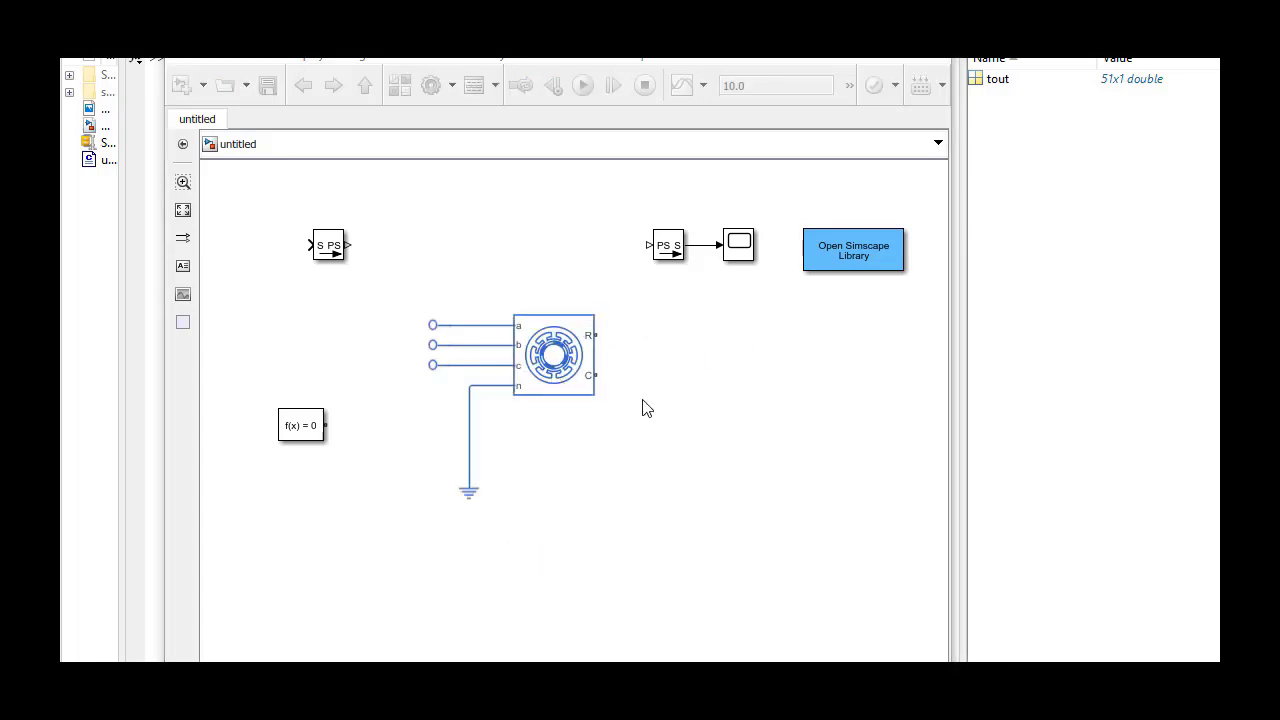
pyautogui.doubleClick(703, 353)
pyautogui.write('idea')
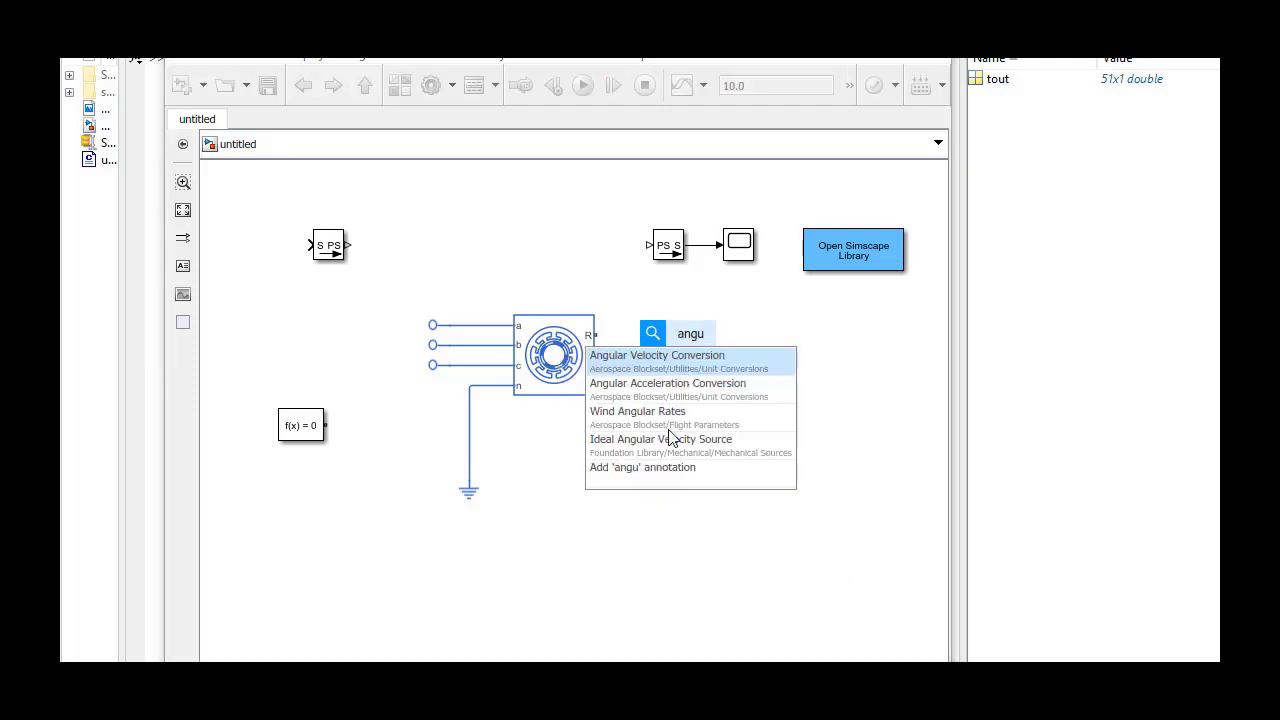
pyautogui.click(676, 440)
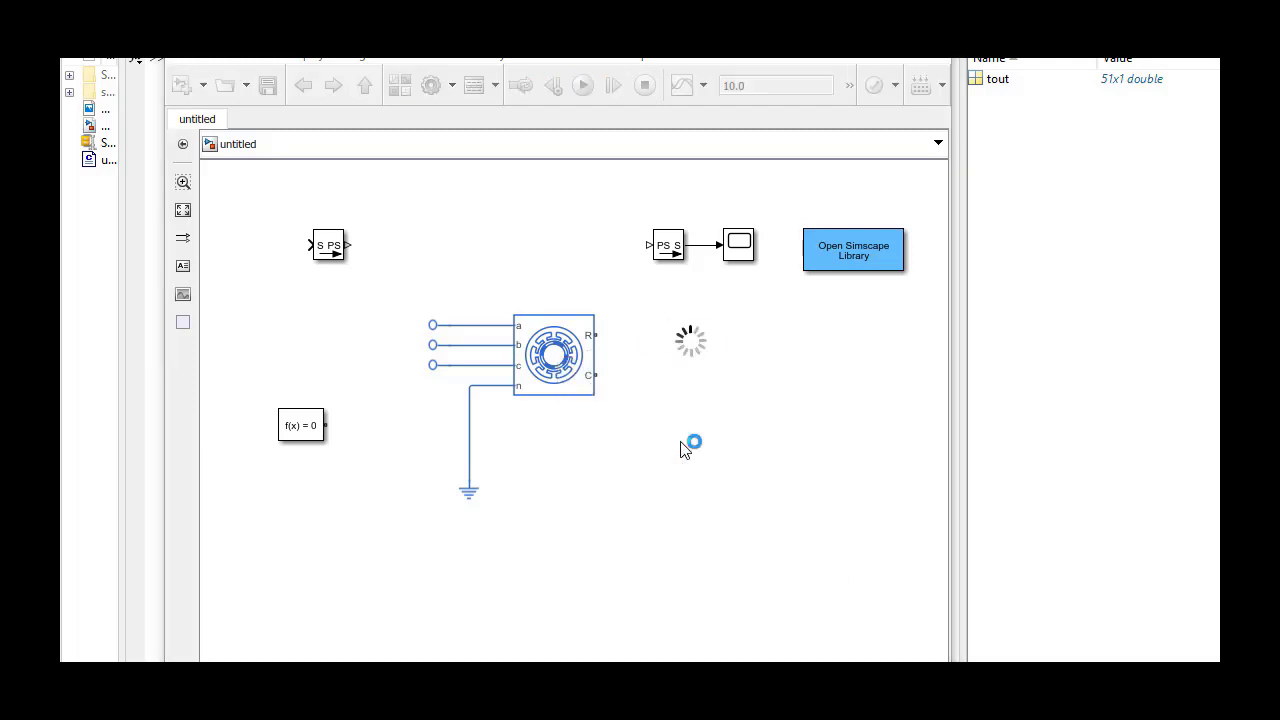
pyautogui.moveTo(697, 341); pyautogui.dragTo(727, 376)
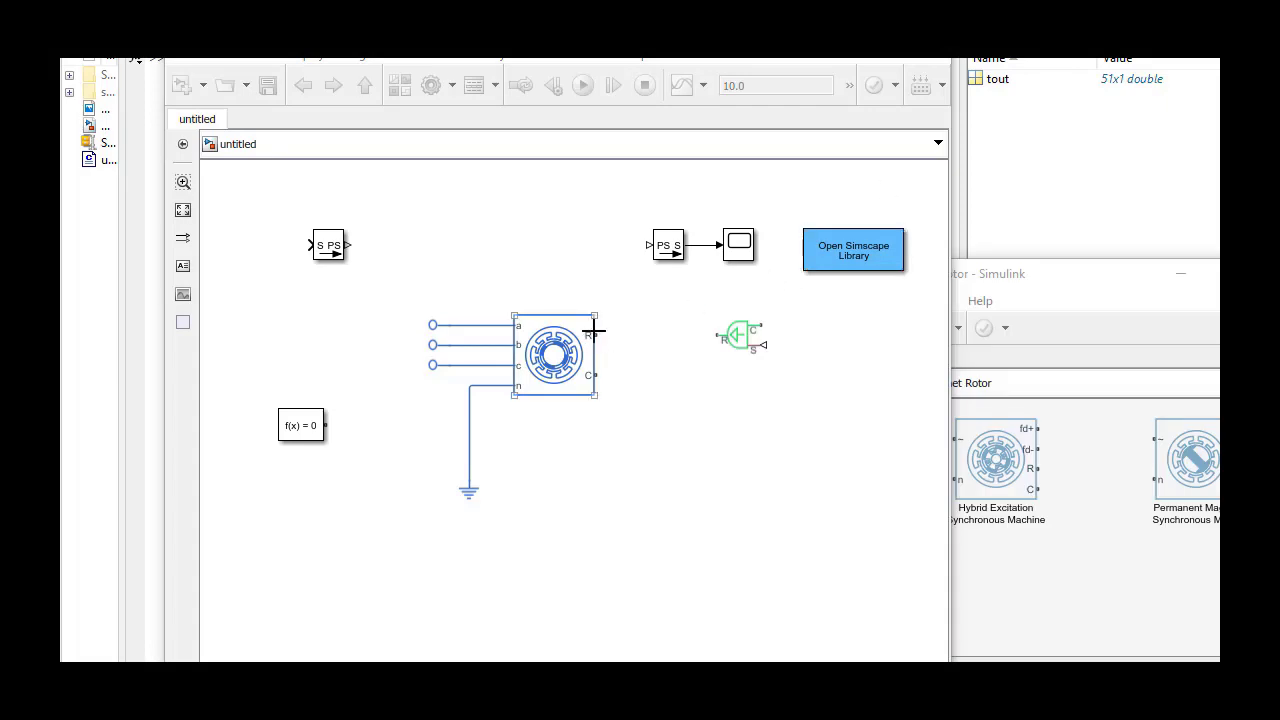
pyautogui.moveTo(595, 331); pyautogui.dragTo(722, 336)
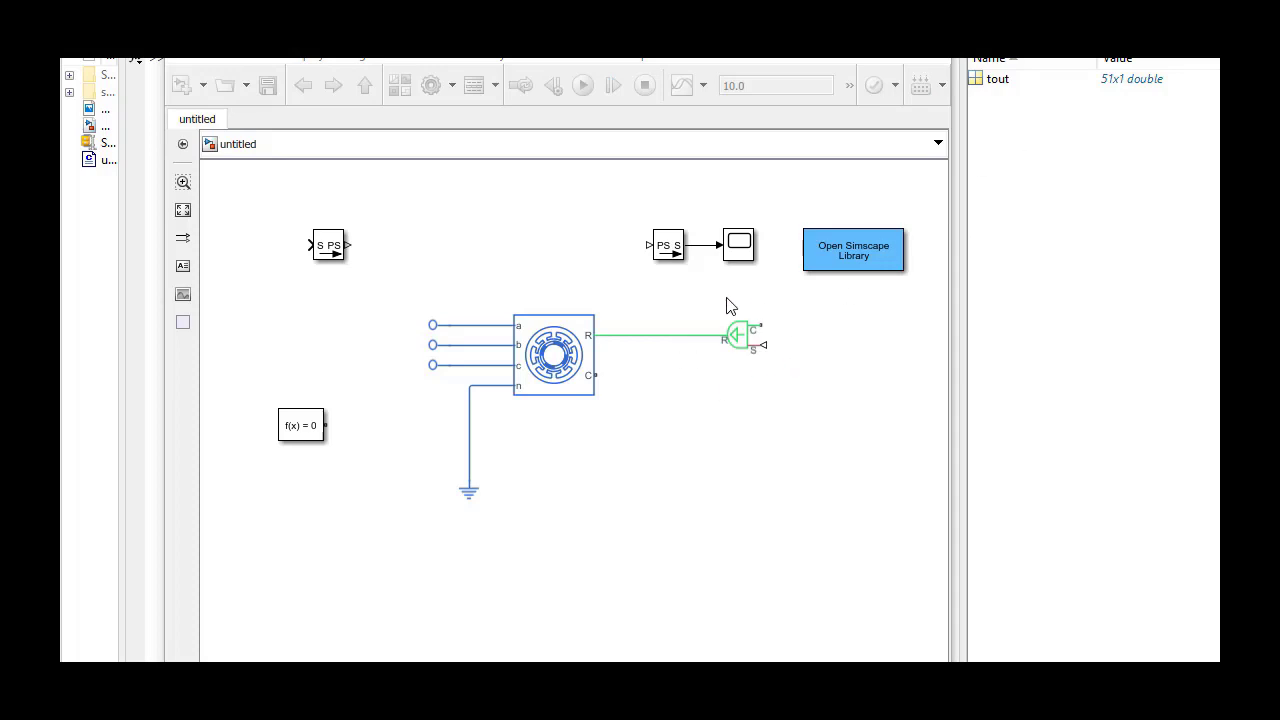
pyautogui.click(744, 343)
pyautogui.moveTo(747, 339); pyautogui.dragTo(726, 340)
pyautogui.click(828, 341)
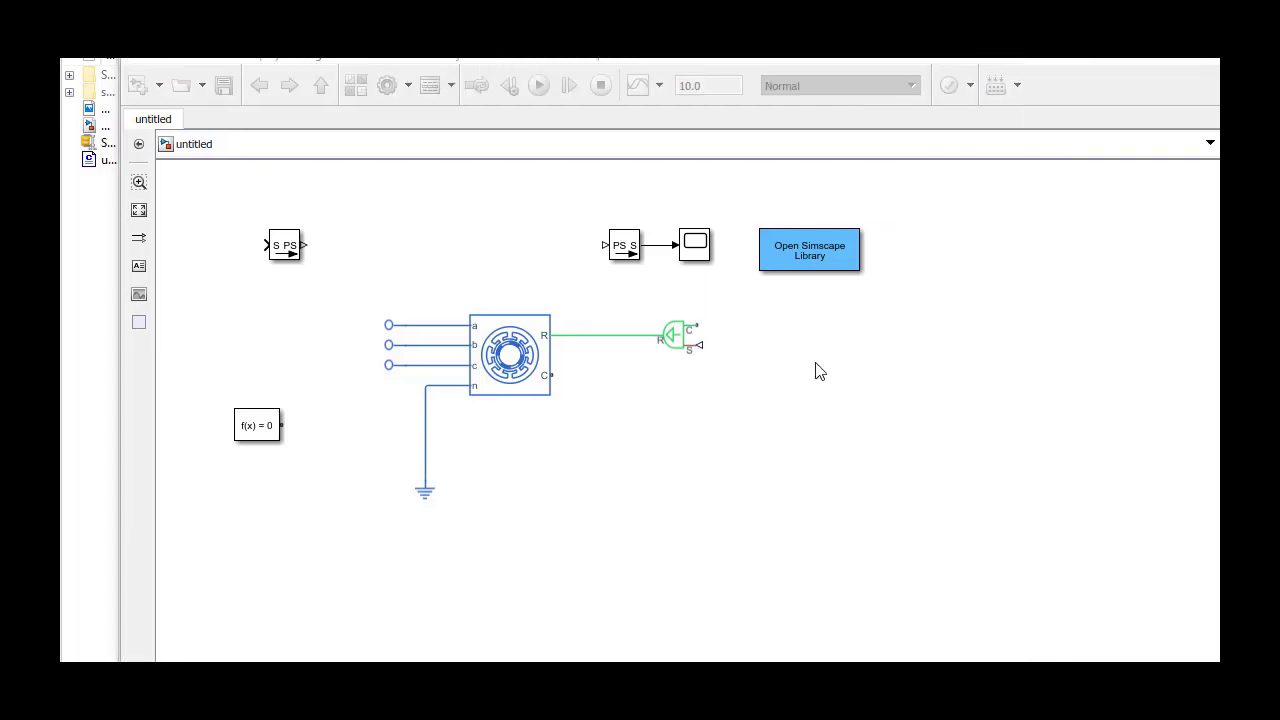
# - Add two Mechanical Rotational Reference blocks, rotated to face the C ports of the velocity source and the motor
pyautogui.click(808, 376)
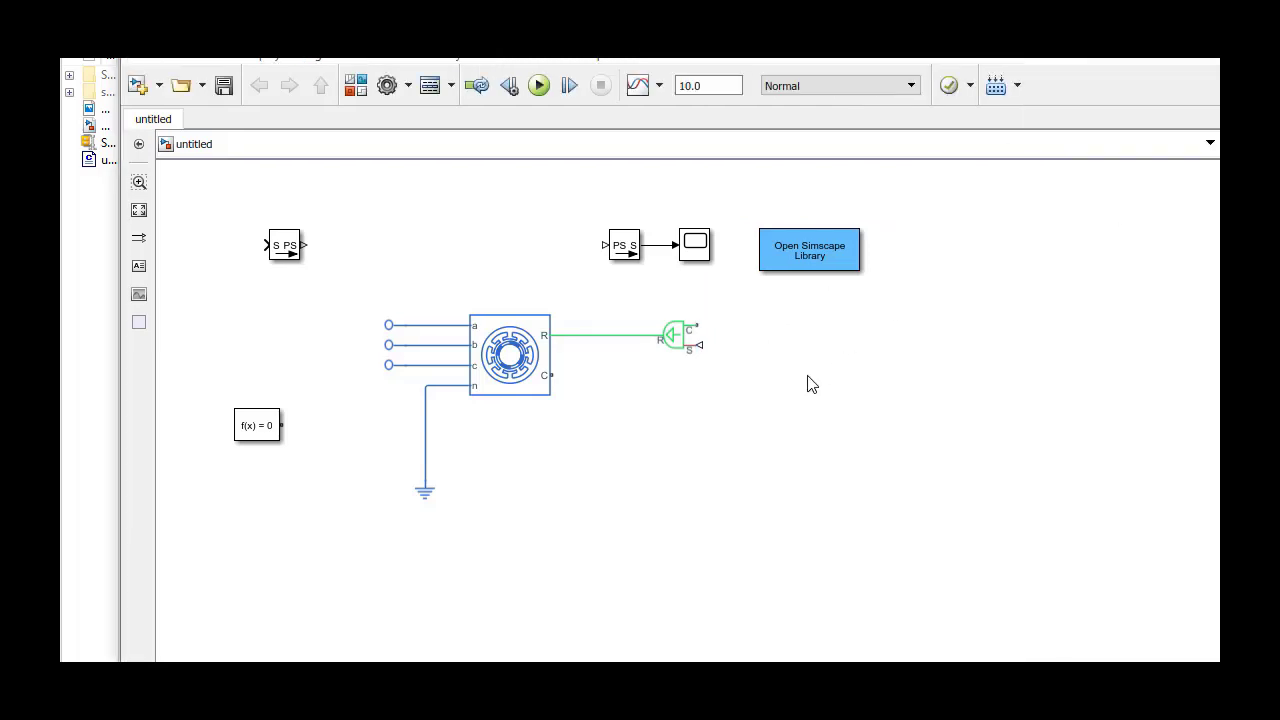
pyautogui.doubleClick(810, 384)
pyautogui.write('mechan')
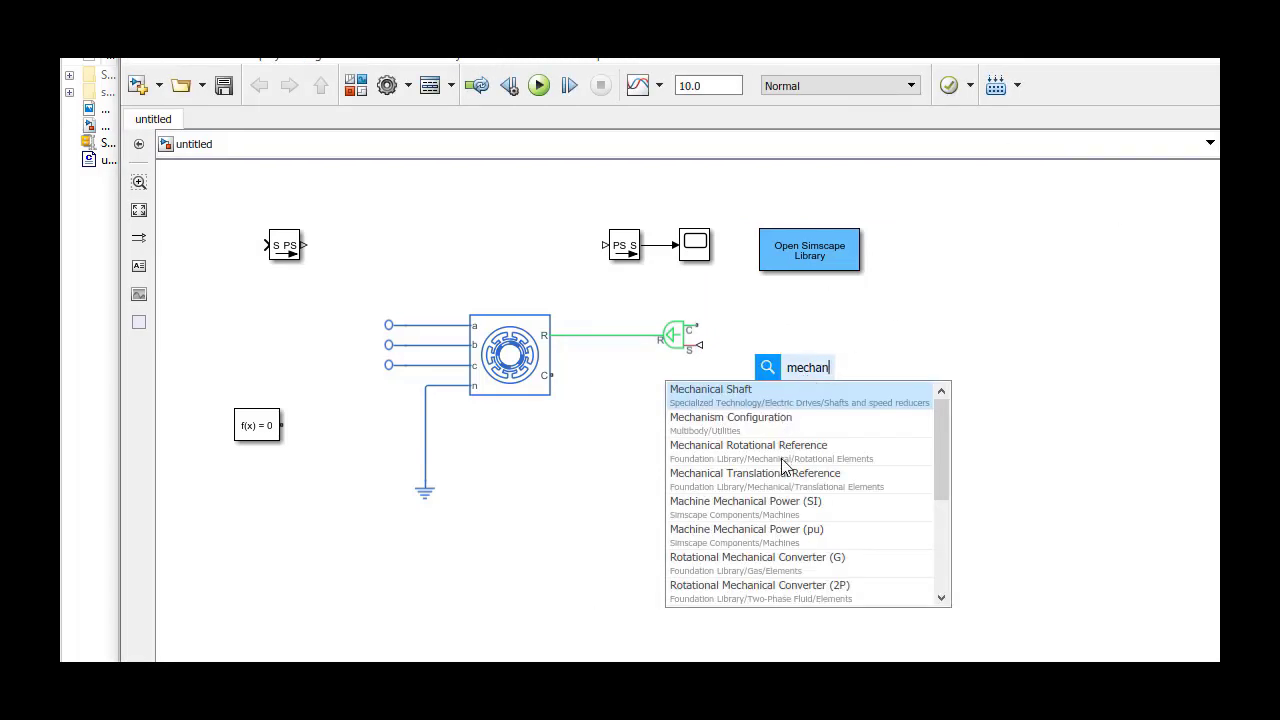
pyautogui.click(795, 449)
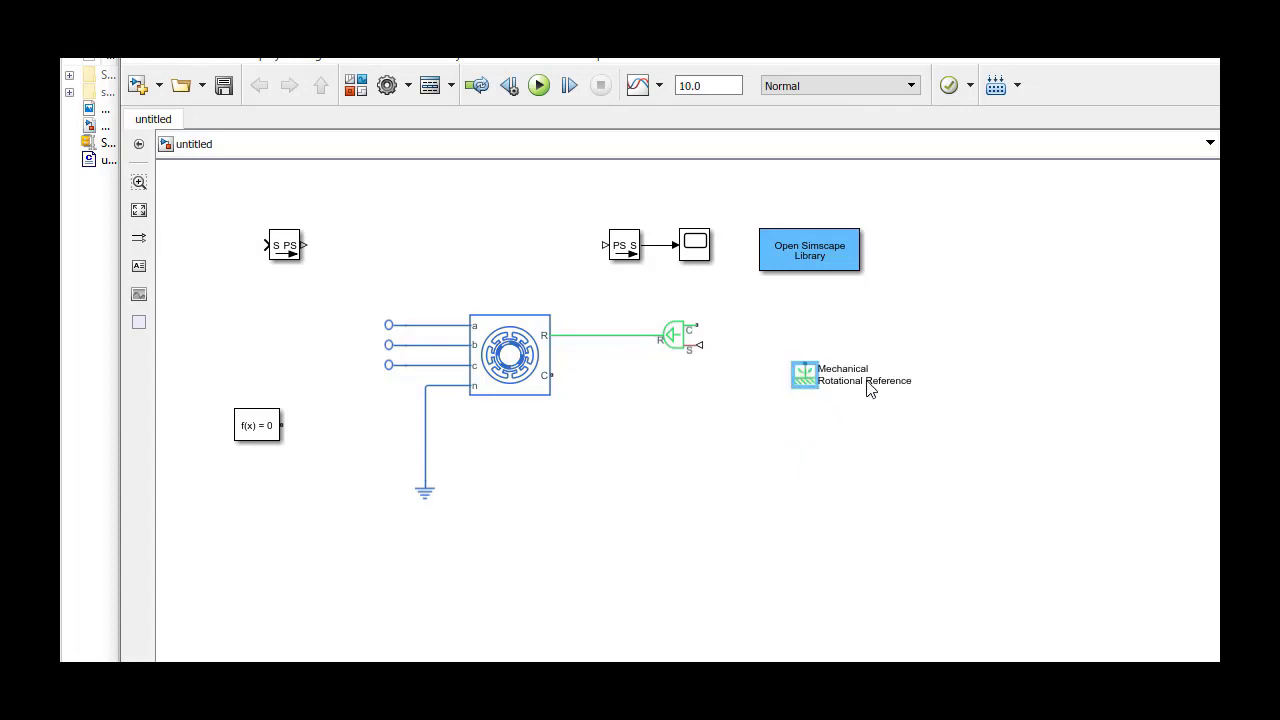
pyautogui.moveTo(805, 381); pyautogui.dragTo(714, 437)
pyautogui.click(809, 370)
pyautogui.hotkey('ctrl', 'r')
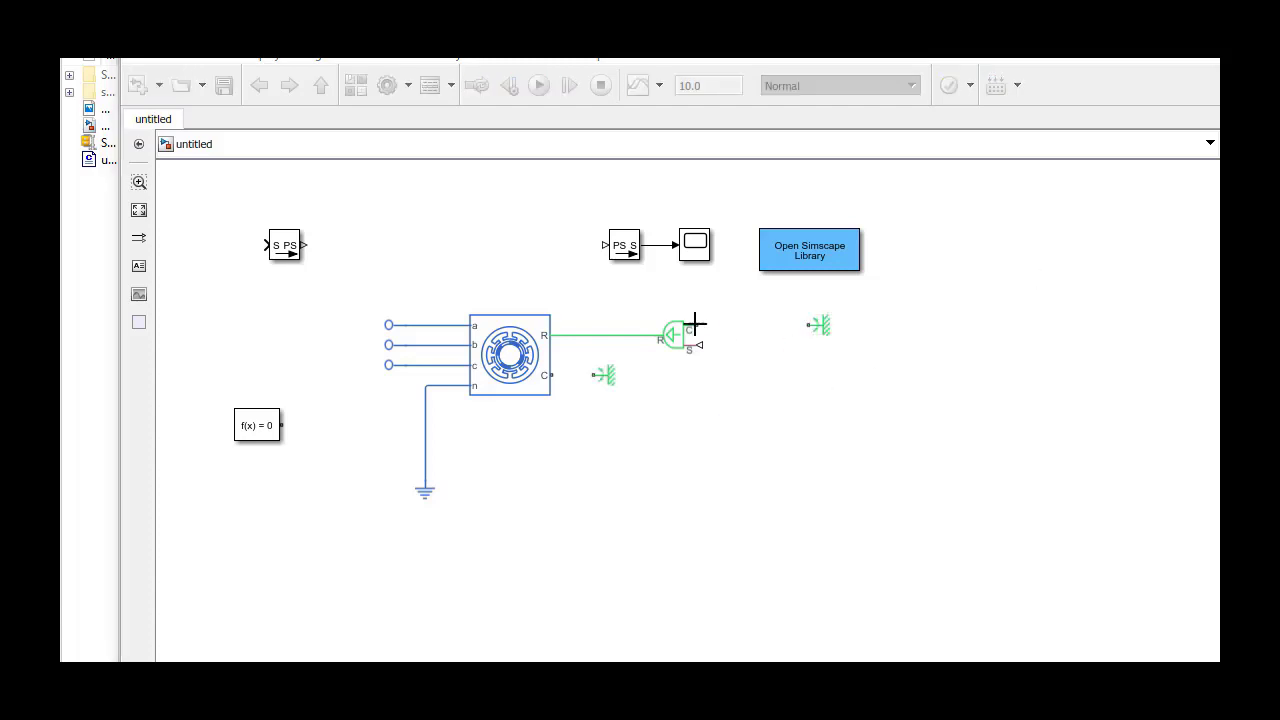
# - Connect the Mechanical Rotational References to the C ports of the velocity source and the motor
pyautogui.moveTo(698, 322); pyautogui.dragTo(815, 324)
pyautogui.click(600, 376)
pyautogui.moveTo(596, 372); pyautogui.dragTo(546, 375)
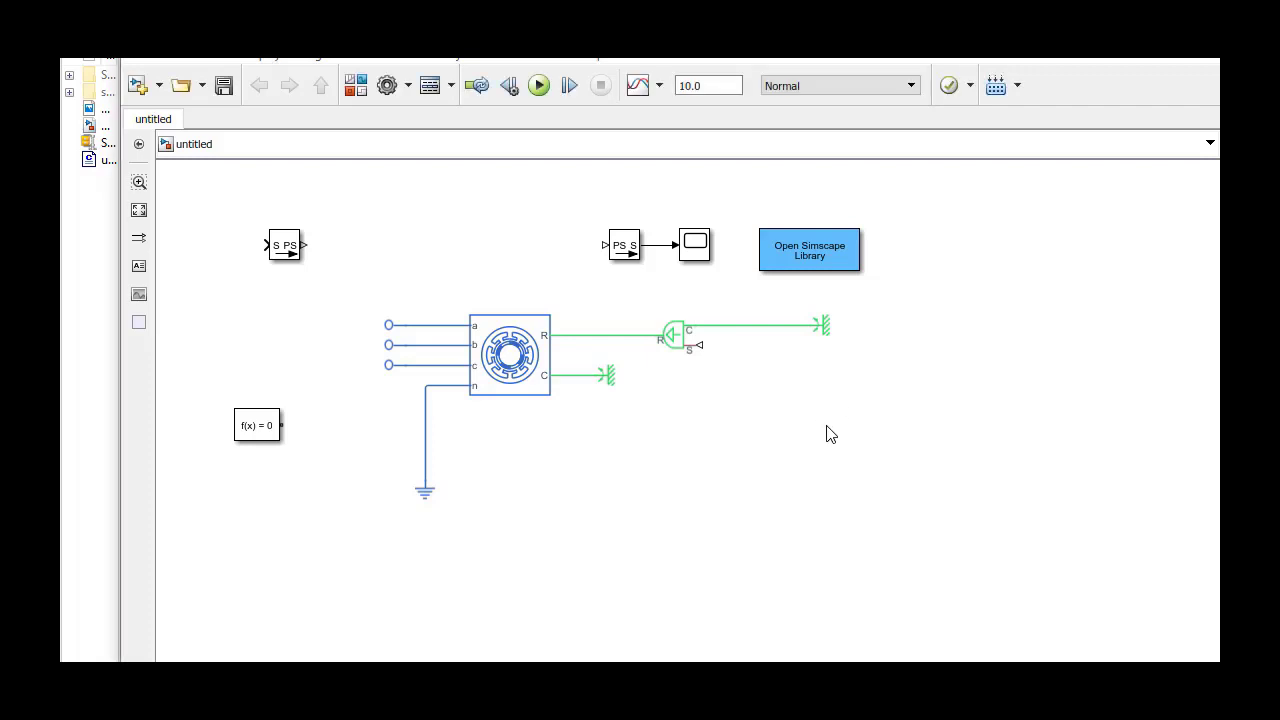
# - Add a Simulink Constant block below the velocity source's mechanical reference, with its output facing the source
pyautogui.write('onst')
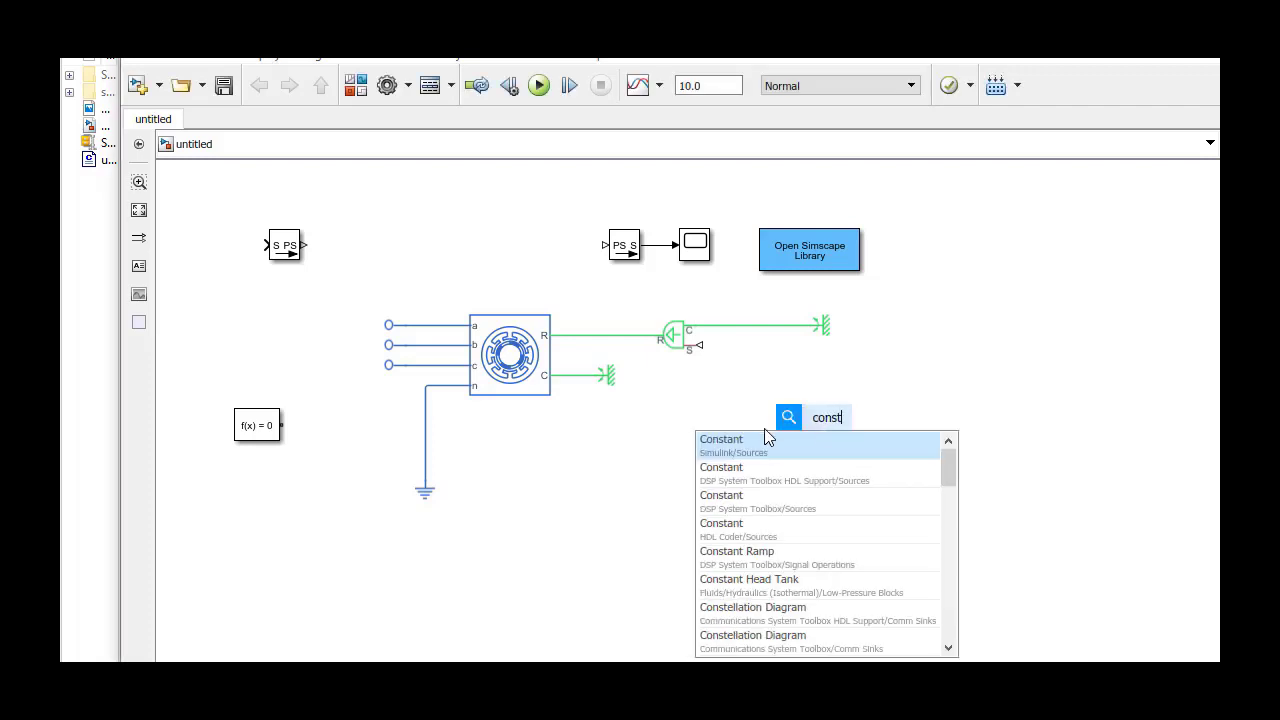
pyautogui.click(772, 446)
pyautogui.press('Return')
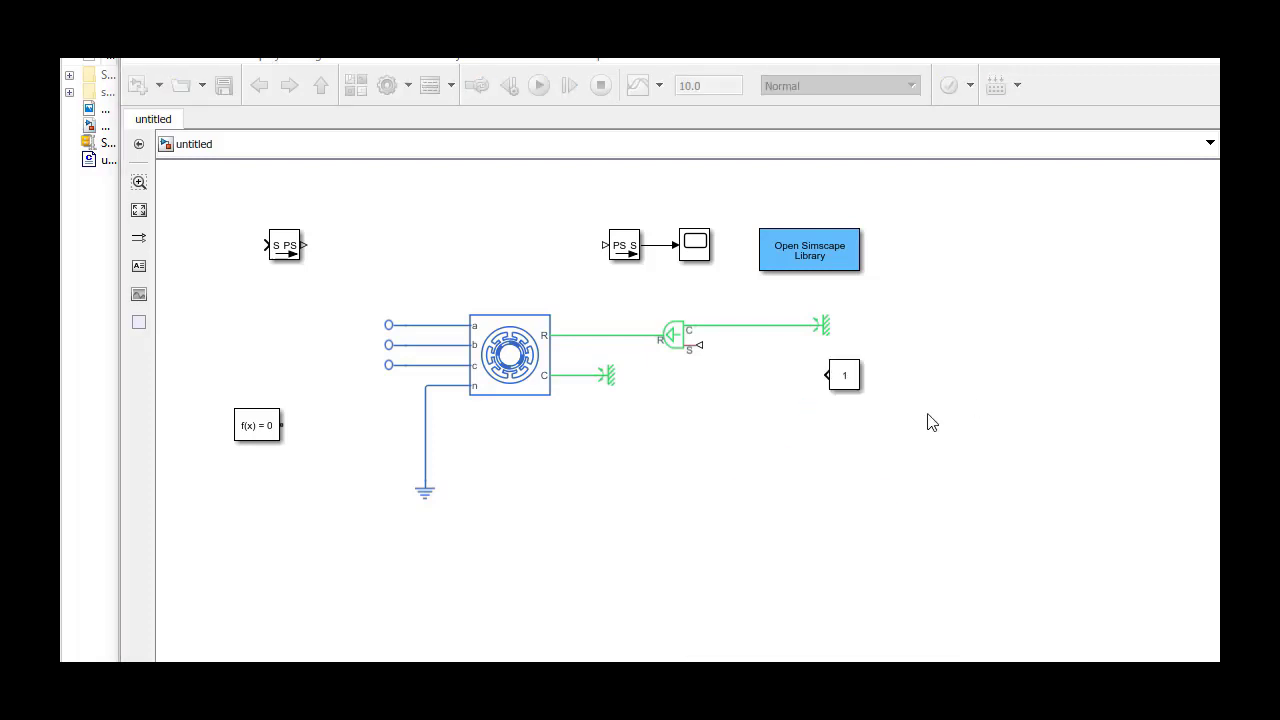
pyautogui.moveTo(827, 375); pyautogui.dragTo(700, 346)
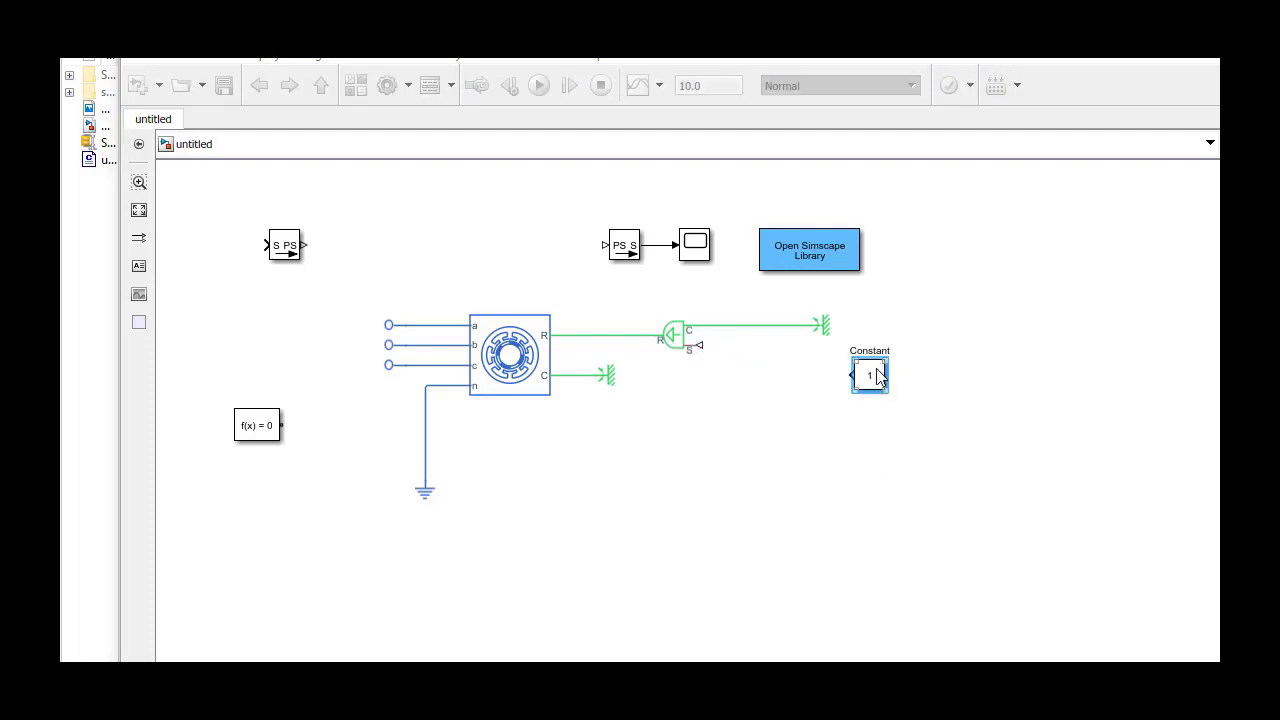
# - Set the Constant block's value to 2*pi and move the block farther away from the velocity source
pyautogui.doubleClick(870, 373)
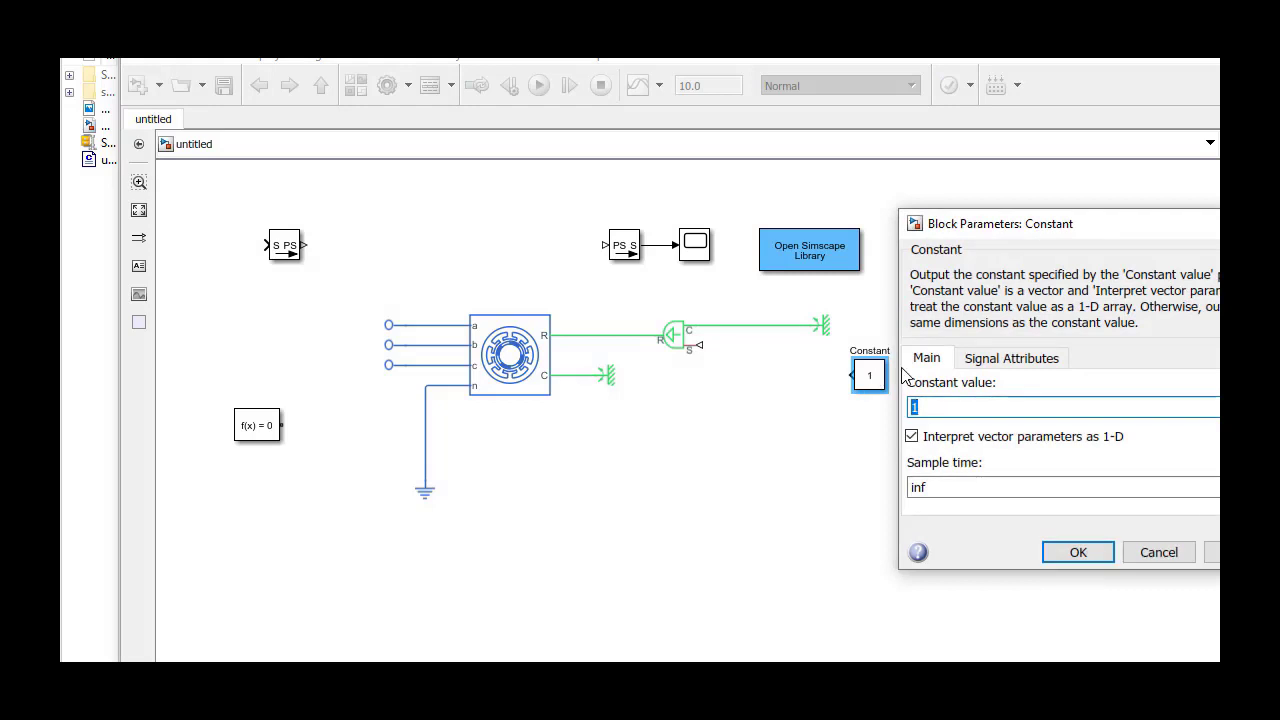
pyautogui.write('2*pi')
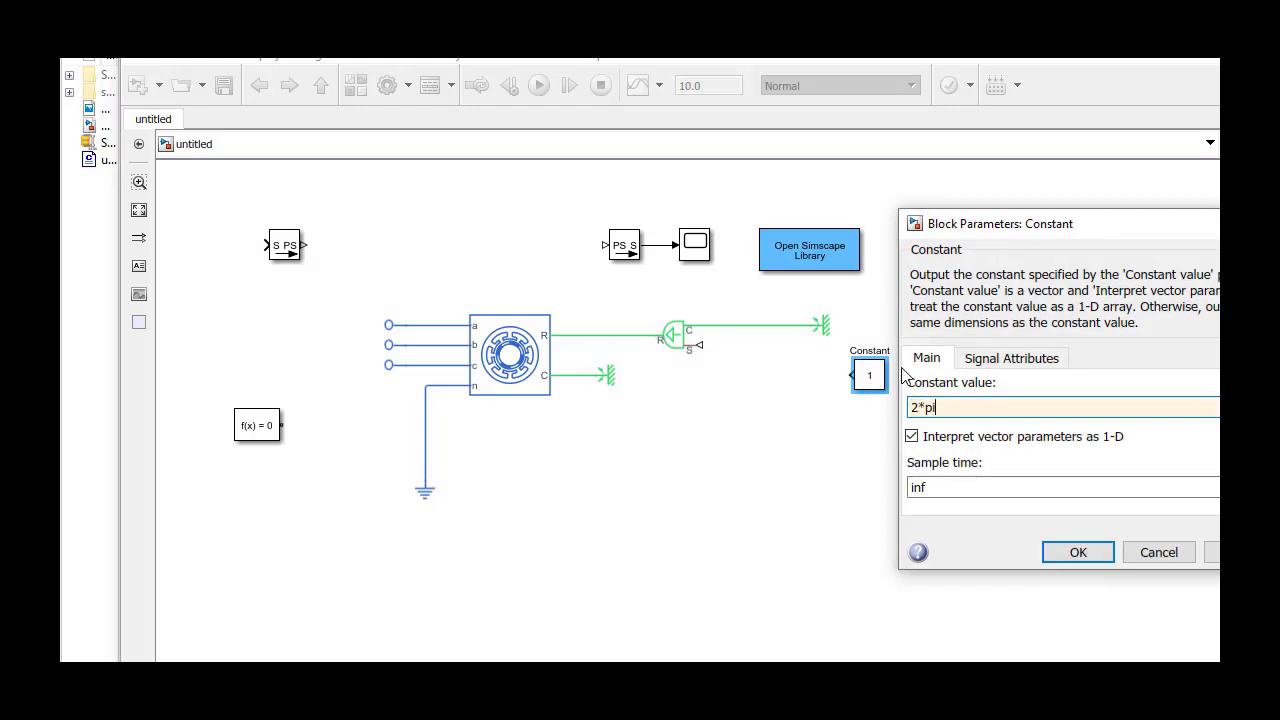
pyautogui.press('Return')
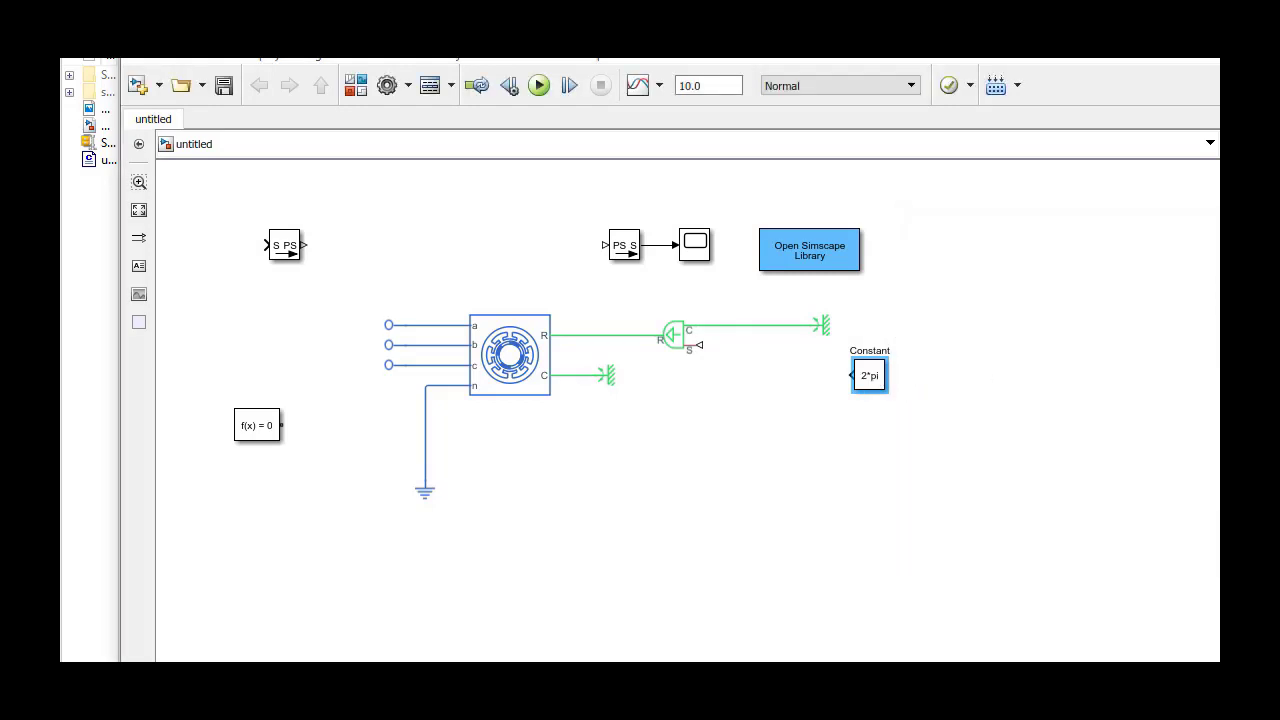
pyautogui.moveTo(855, 390); pyautogui.dragTo(940, 400)
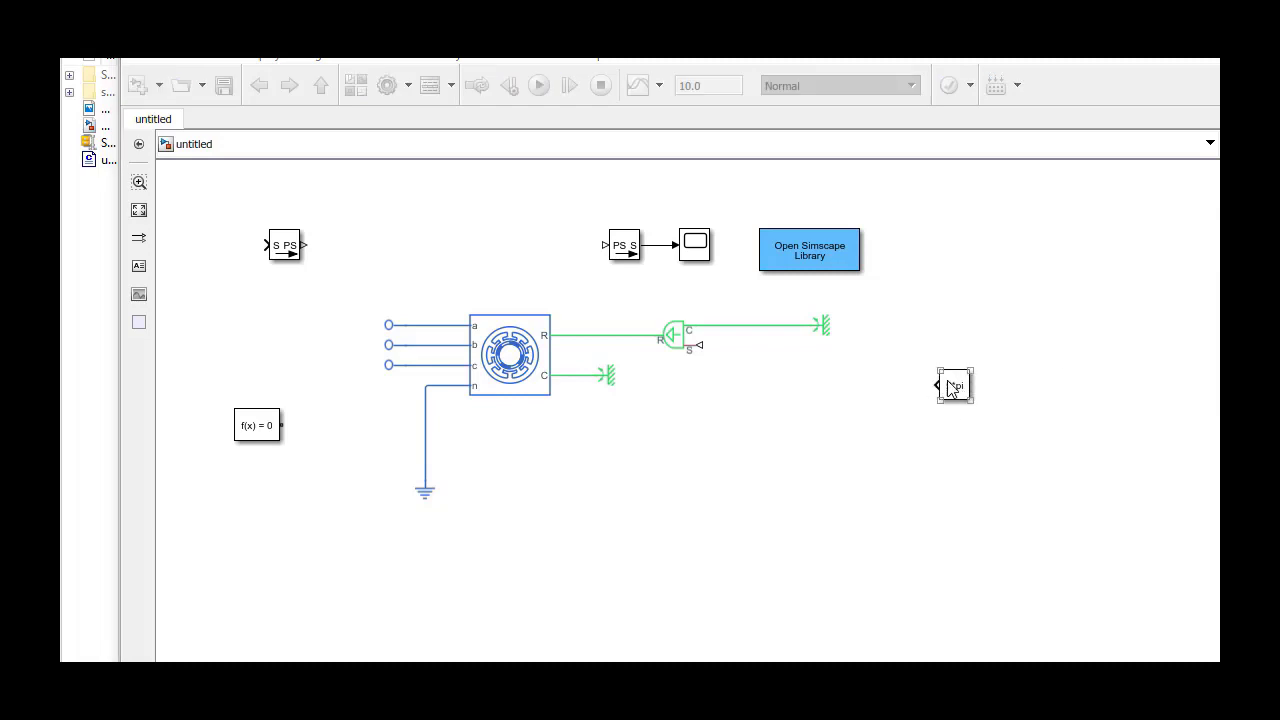
pyautogui.click(677, 344)
pyautogui.click(767, 369)
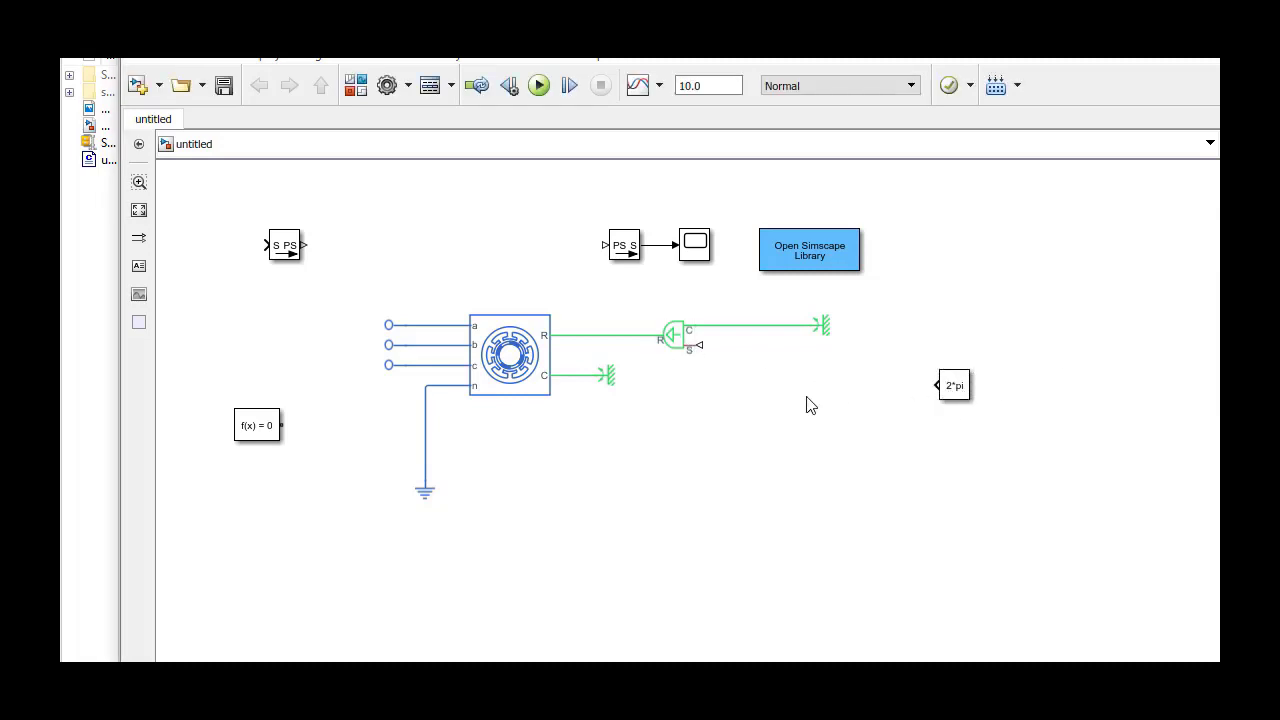
# - Add a flipped Simulink-PS Converter and wire the Constant through it to the velocity source's S port
pyautogui.doubleClick(808, 404)
pyautogui.write('simulink')
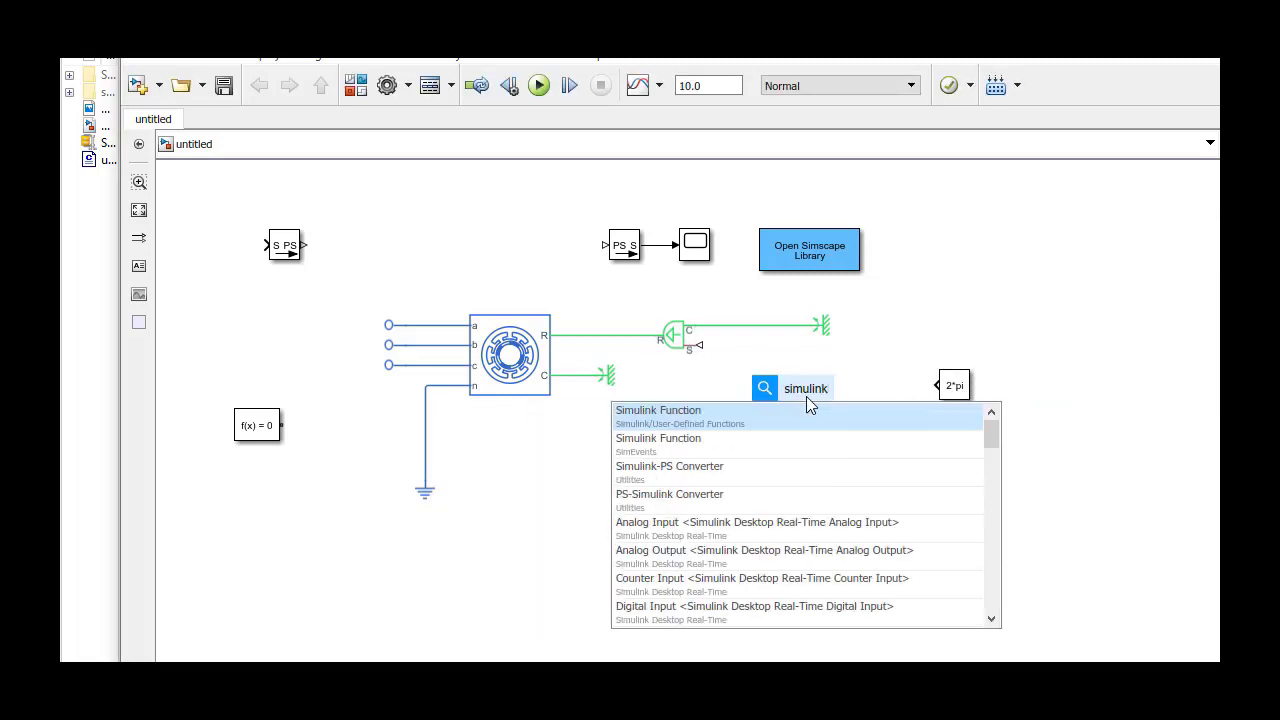
pyautogui.click(790, 482)
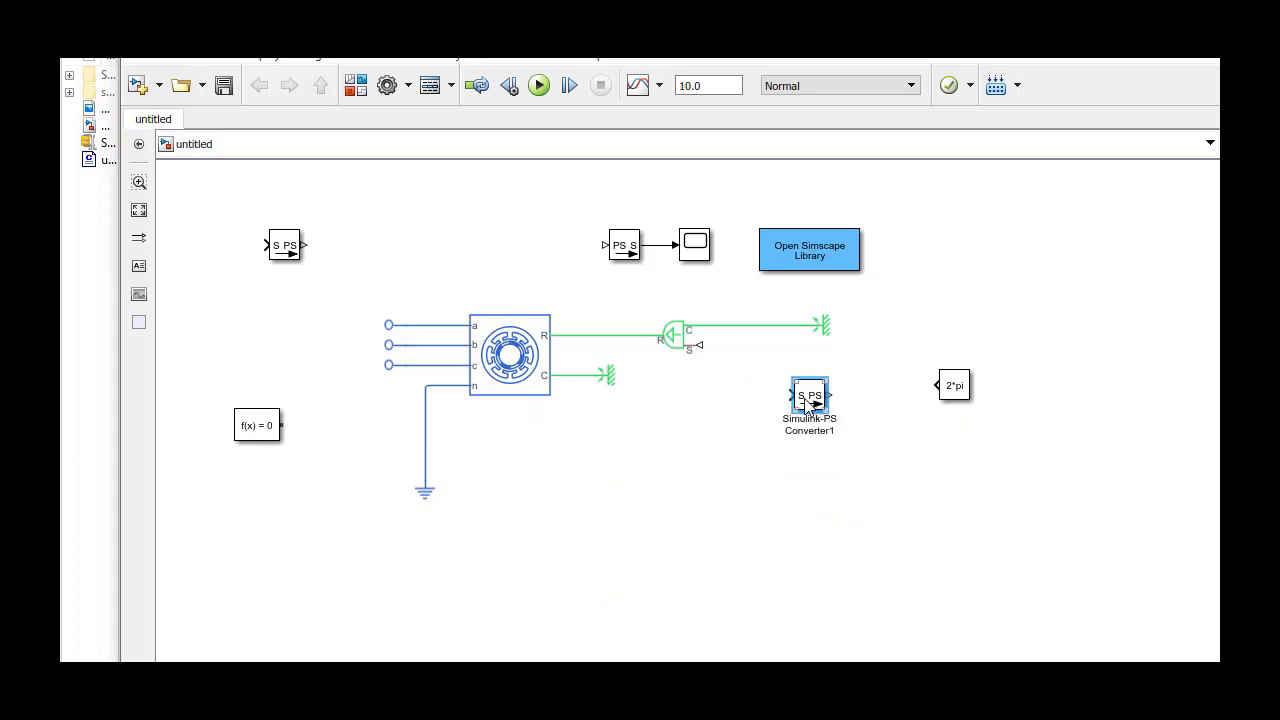
pyautogui.hotkey('ctrl', 'r')
pyautogui.hotkey('ctrl', 'r')
pyautogui.moveTo(811, 404); pyautogui.dragTo(849, 396)
pyautogui.moveTo(935, 383); pyautogui.dragTo(940, 385)
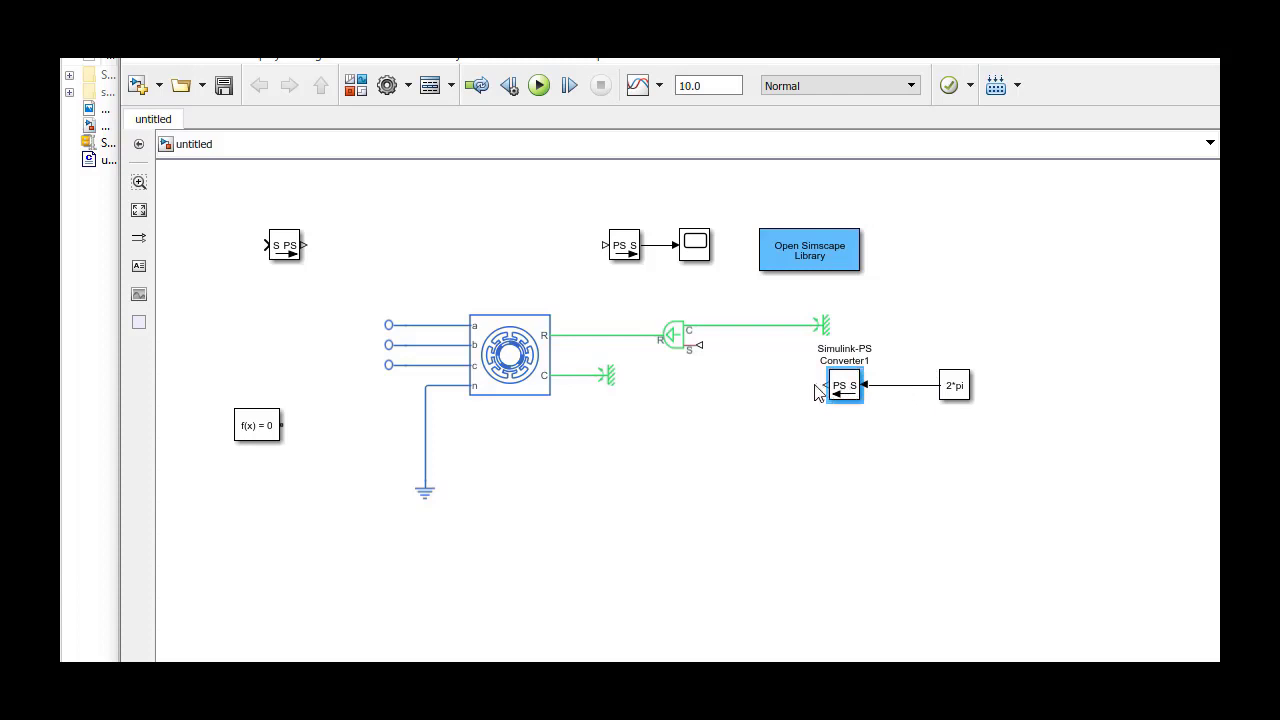
pyautogui.moveTo(823, 385); pyautogui.dragTo(699, 345)
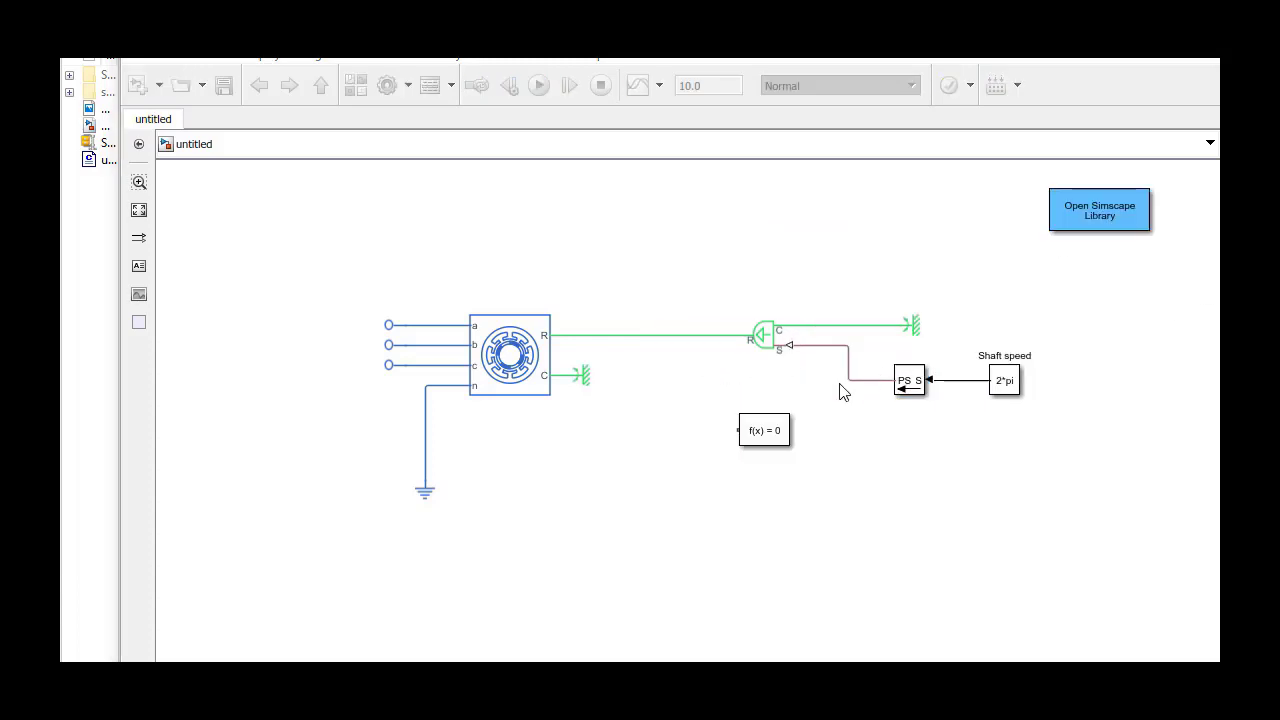
# - Connect the Solver Configuration block to the motor's R line and enable its local solver with a sample time of 2e-6
pyautogui.moveTo(754, 436); pyautogui.dragTo(664, 336)
pyautogui.click(617, 439)
pyautogui.doubleClick(762, 426)
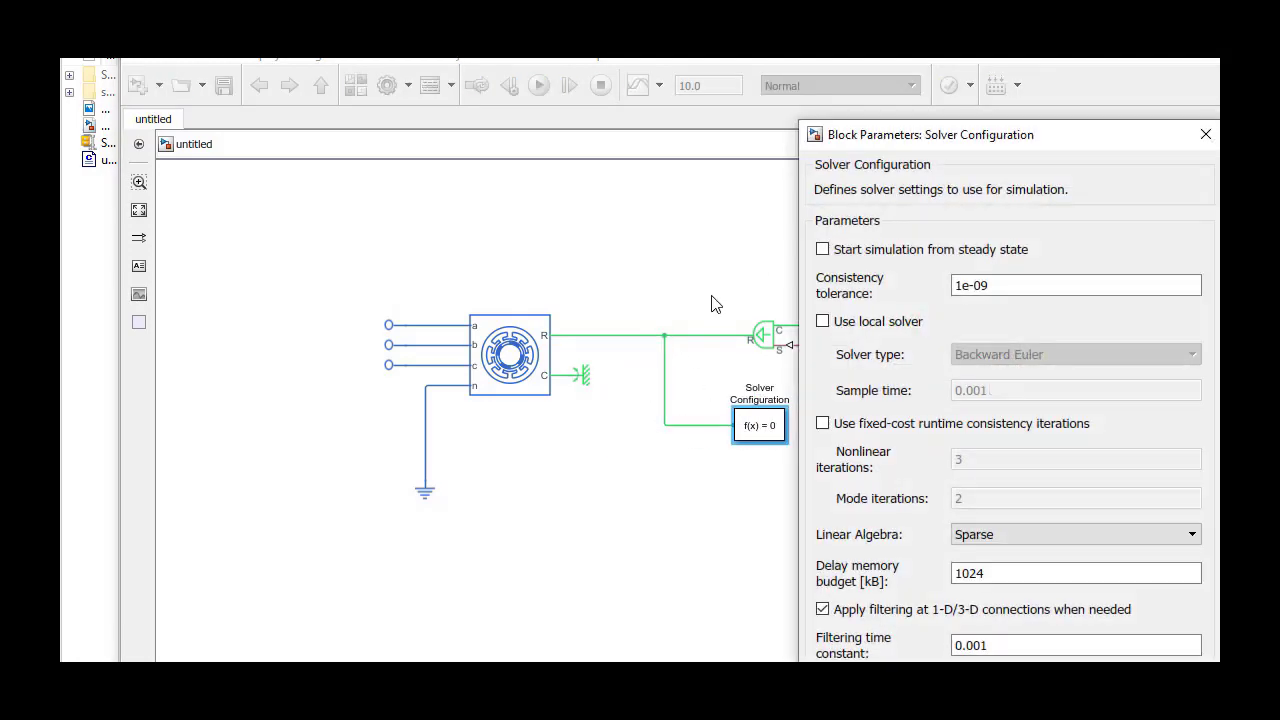
pyautogui.click(822, 322)
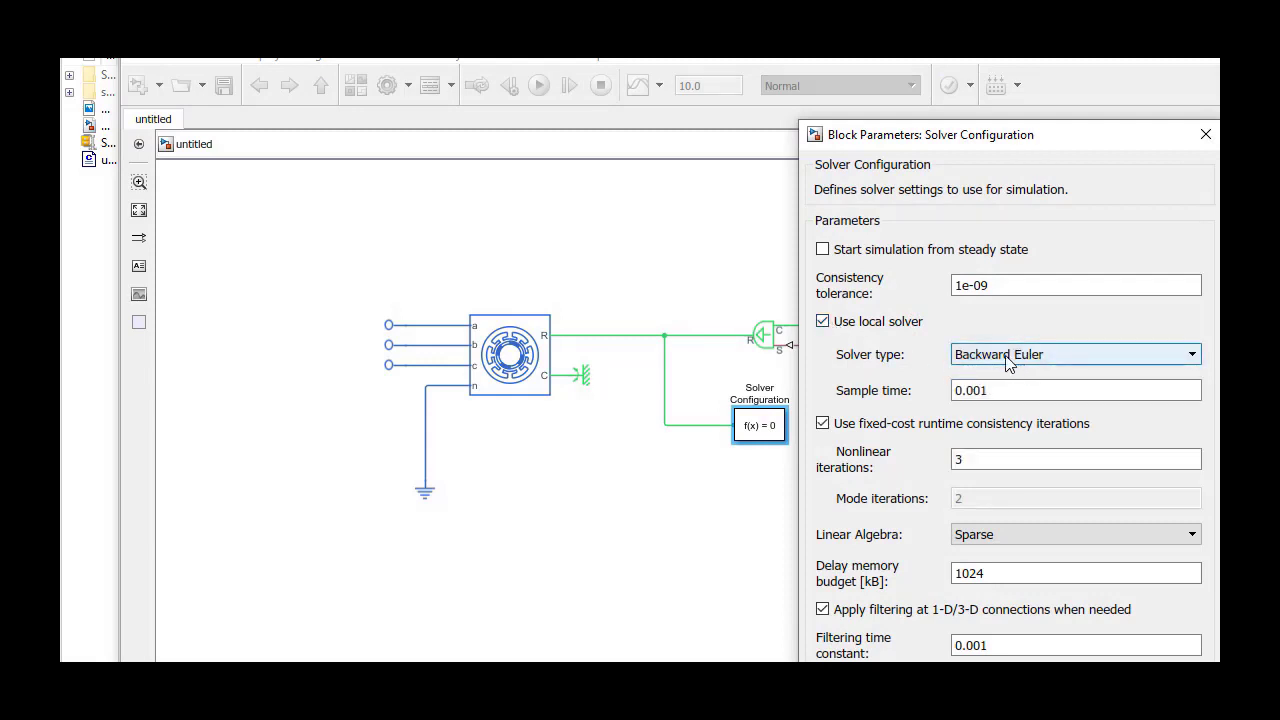
pyautogui.doubleClick(995, 390)
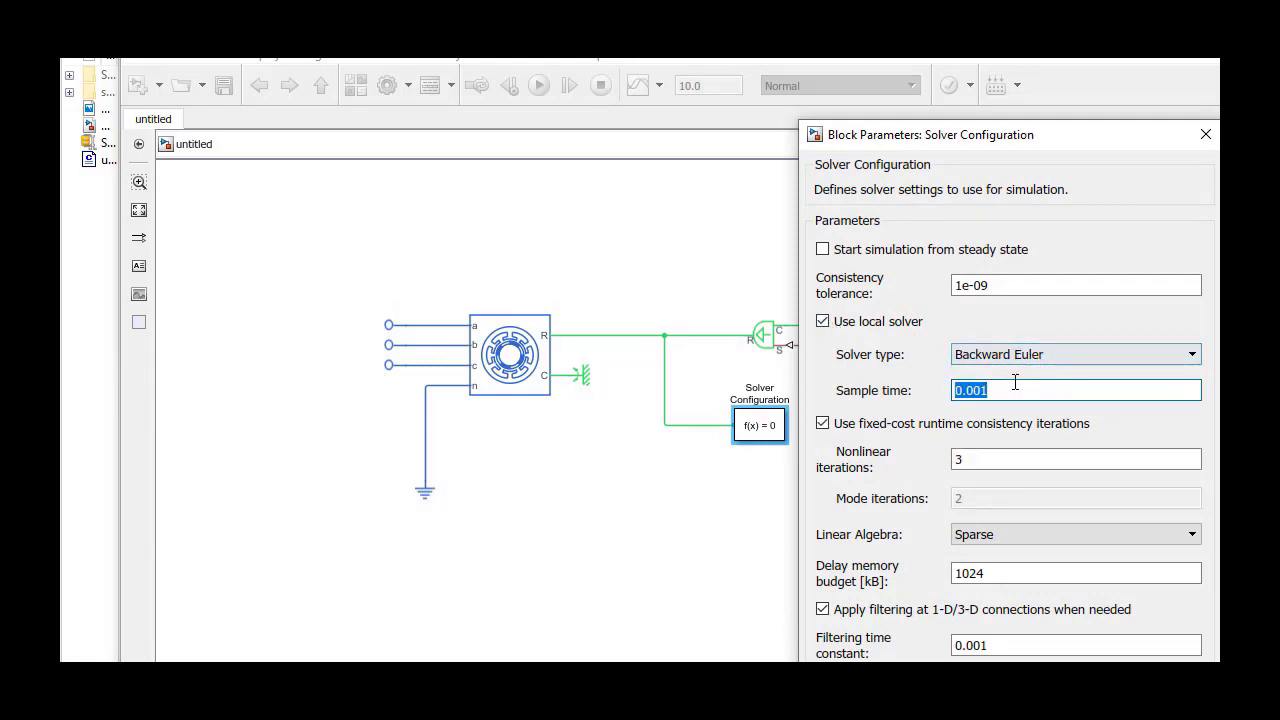
pyautogui.write('2e-6')
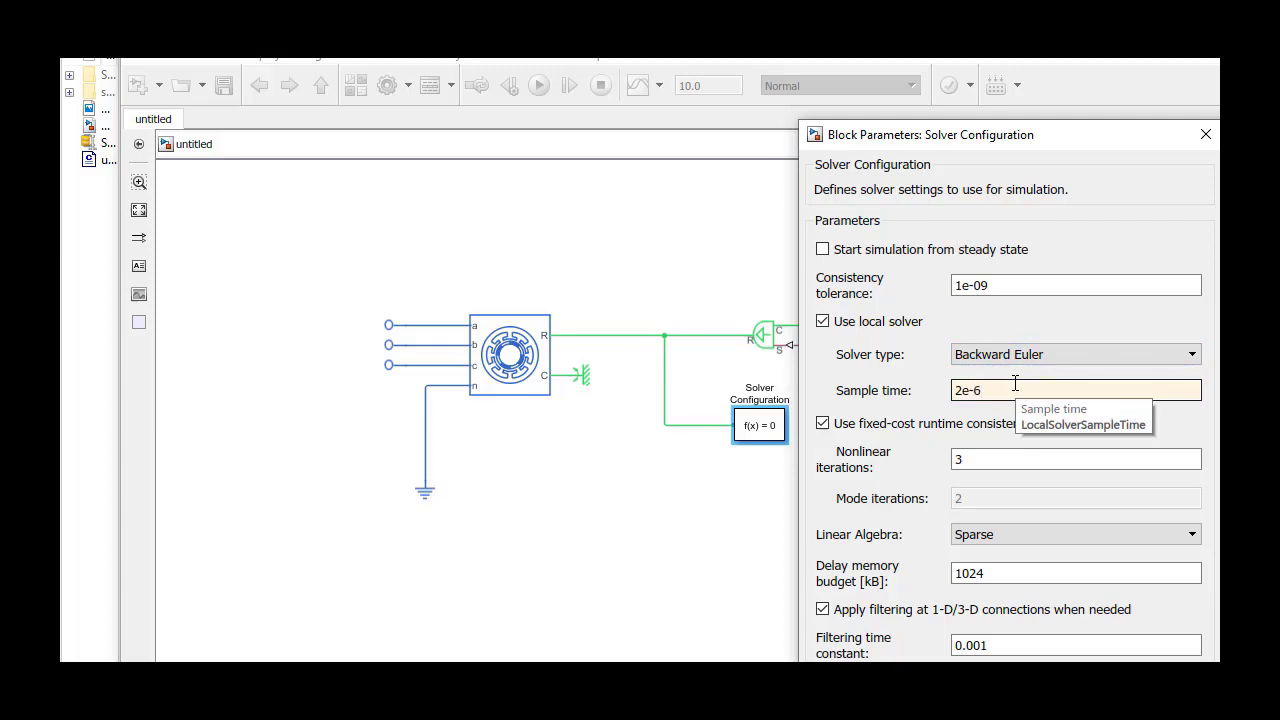
pyautogui.click(897, 661)
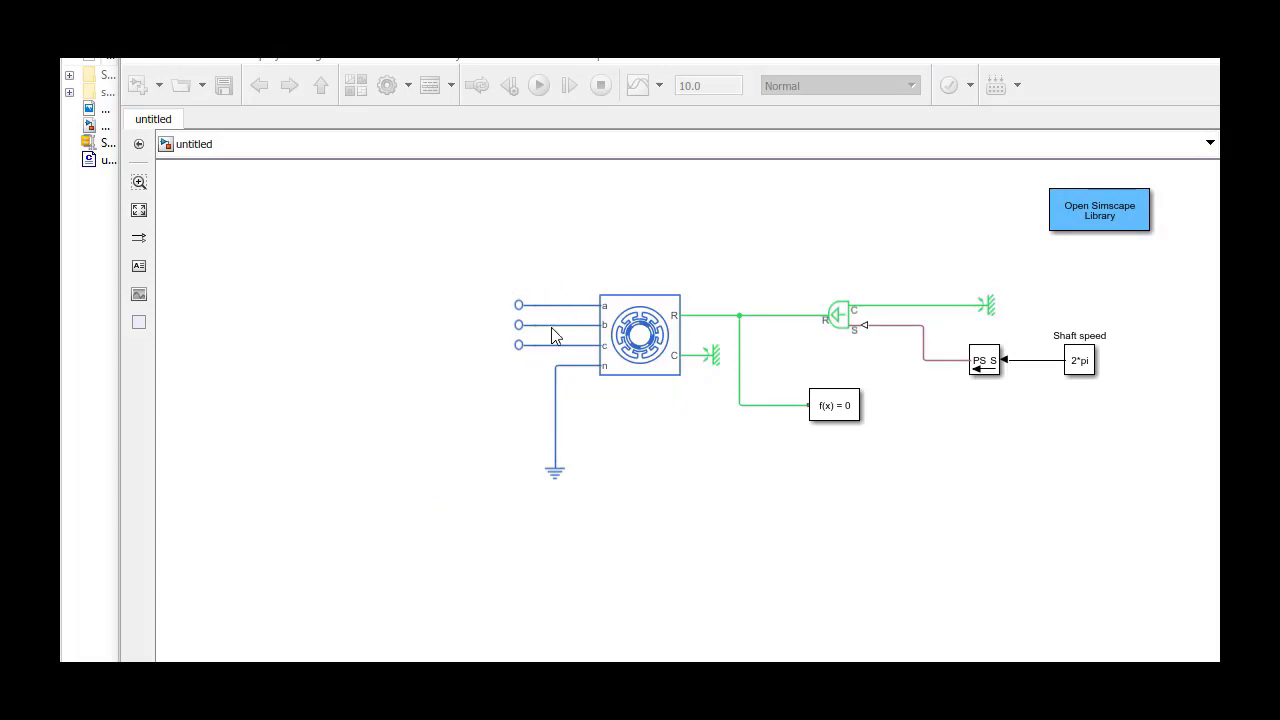
# - Add a Voltage Sensor below the extended phase lines, connected between phase a and a copied Electrical Reference
pyautogui.click(518, 304)
pyautogui.click(500, 312)
pyautogui.doubleClick(343, 483)
pyautogui.write('sensor')
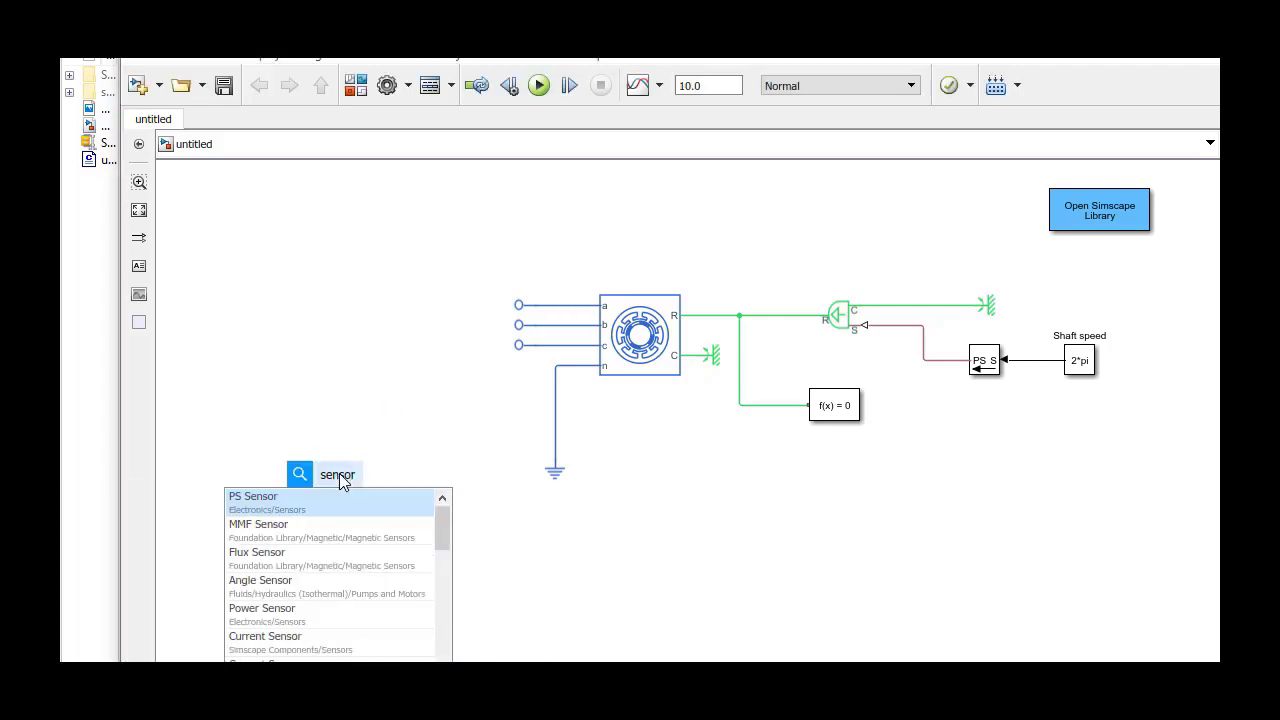
pyautogui.click(280, 660)
pyautogui.moveTo(342, 484); pyautogui.dragTo(553, 304)
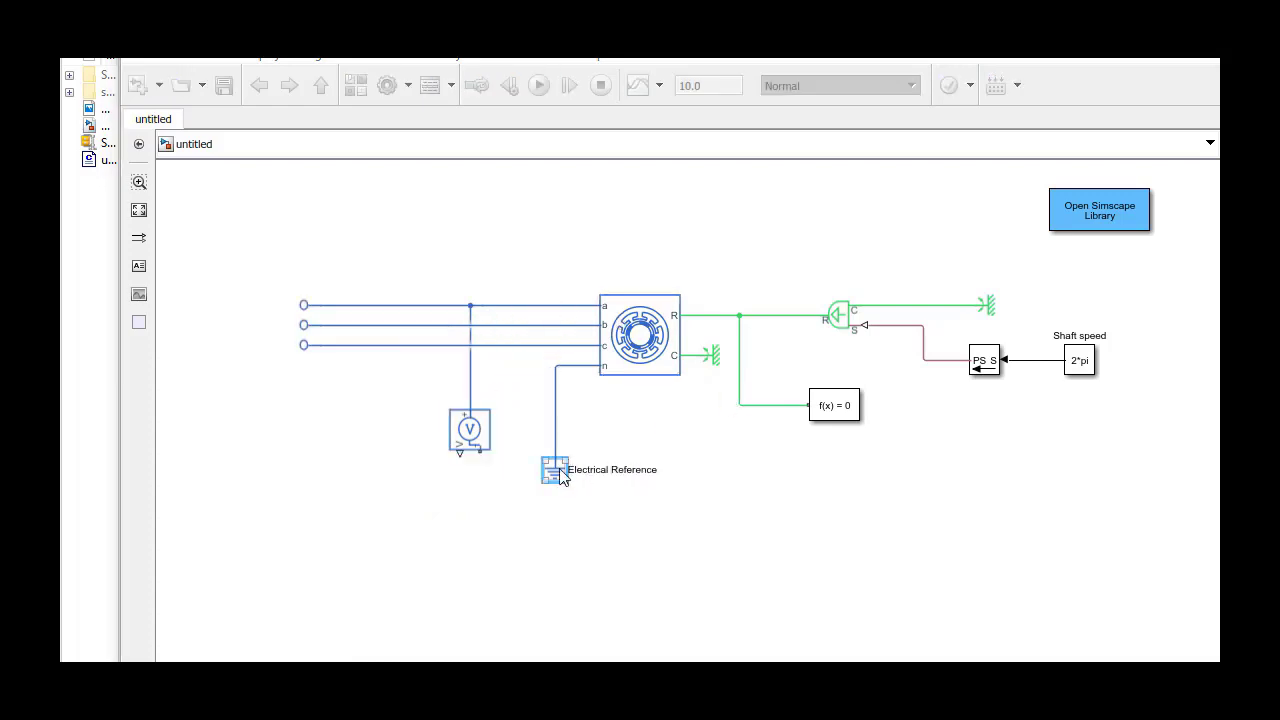
pyautogui.moveTo(555, 468); pyautogui.dragTo(479, 513)
pyautogui.click(680, 514)
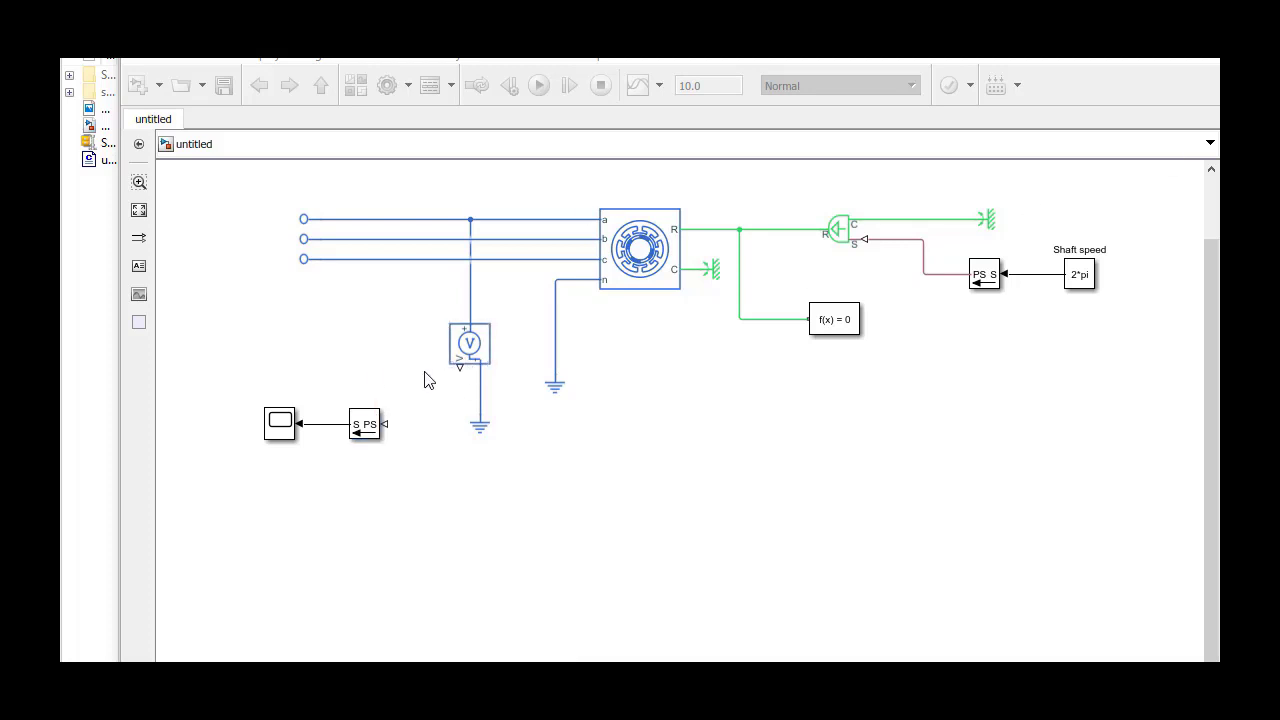
# - Connect the voltage sensor's V output to the PS-Simulink Converter and label the Scope's input signal "Back EMF Phase A"
pyautogui.click(362, 424)
pyautogui.click(454, 417)
pyautogui.moveTo(458, 366); pyautogui.dragTo(384, 424)
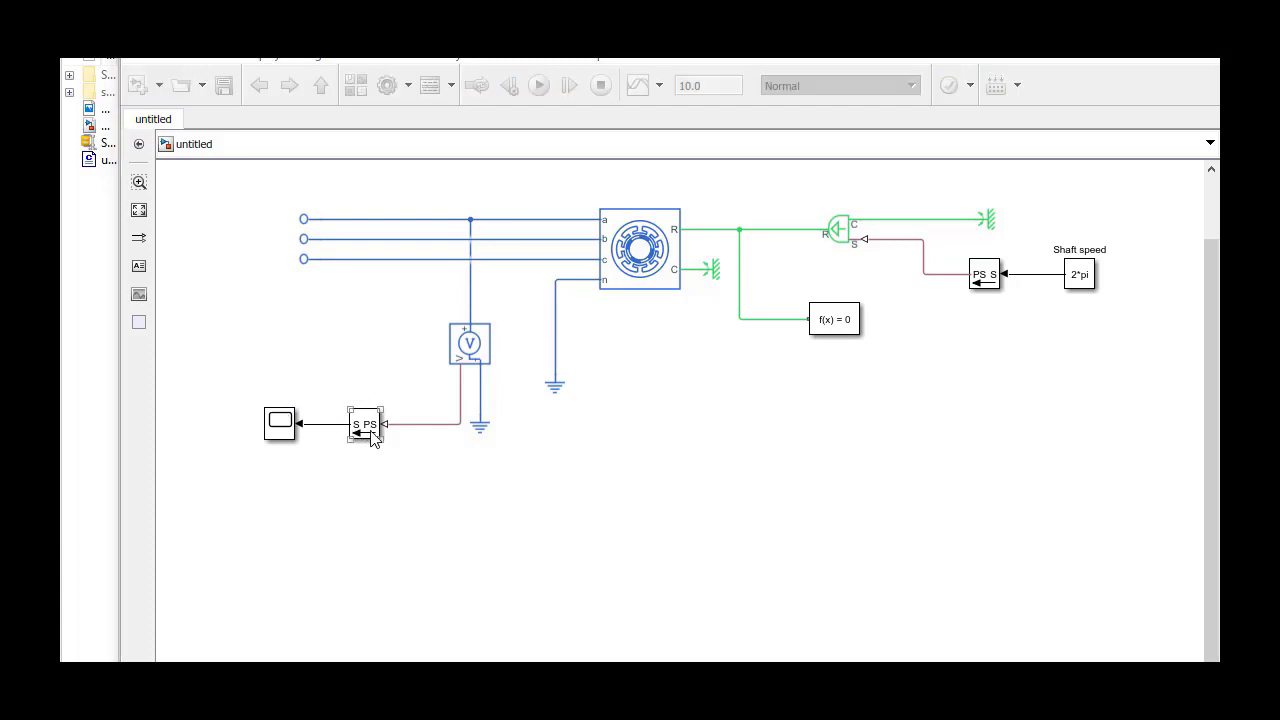
pyautogui.click(366, 424)
pyautogui.click(290, 425)
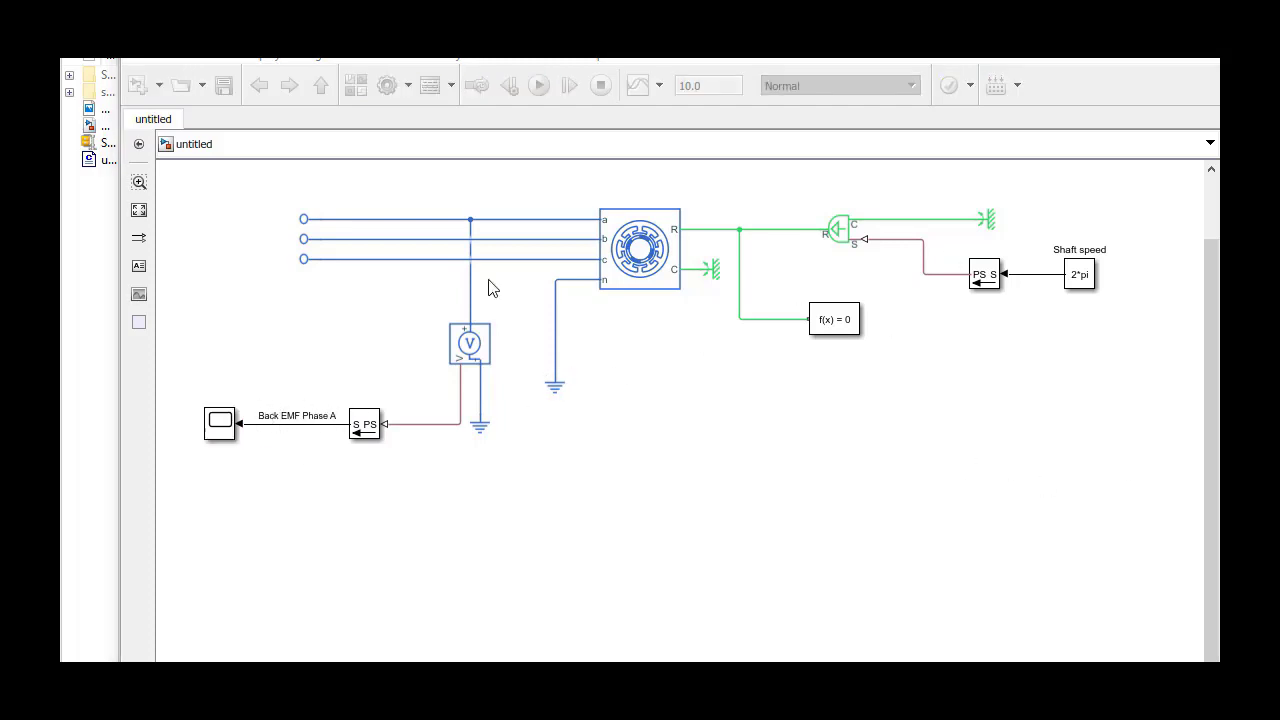
# - Start the simulation of the completed motor model
pyautogui.click(512, 190)
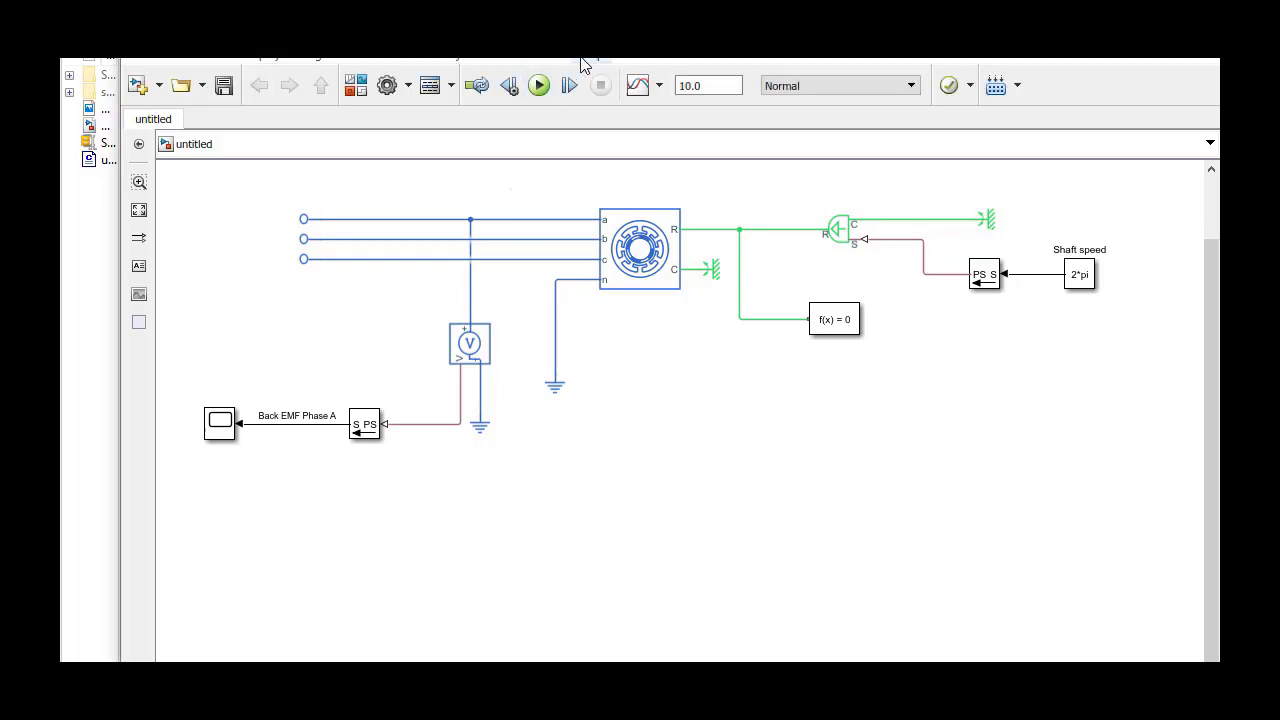
pyautogui.moveTo(619, 50); pyautogui.dragTo(628, 57)
pyautogui.click(547, 147)
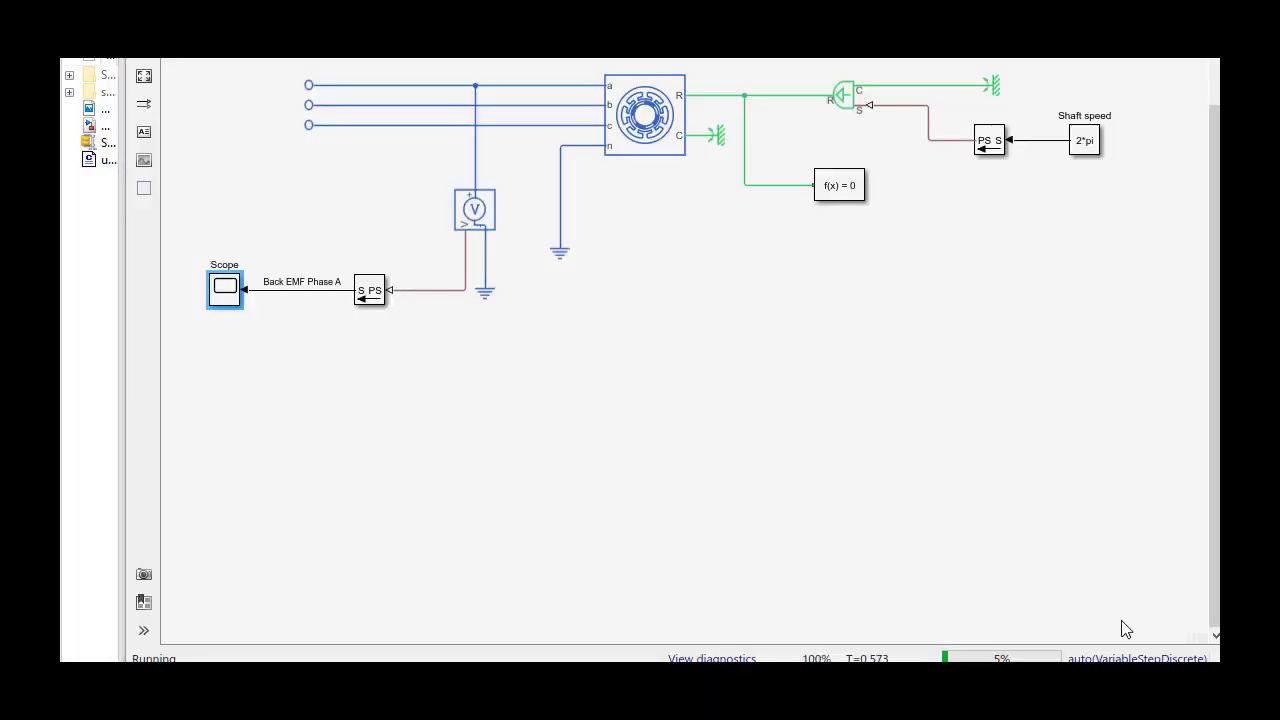